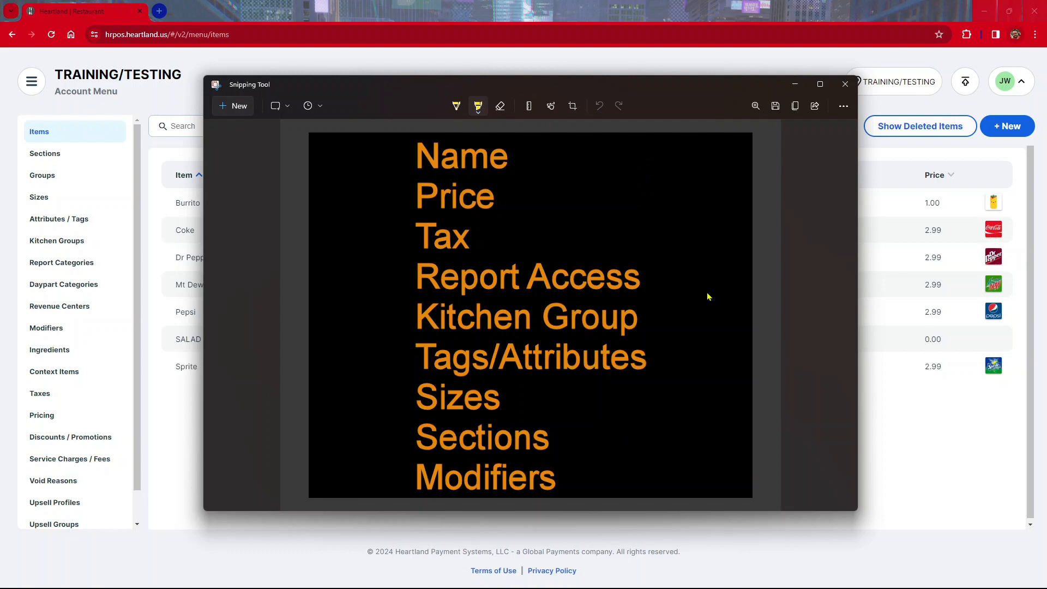
Minimize the Snipping Tool checklist, open the account menu's Items list and start a new menu item
{"action": "left_click", "coordinate": [793, 85]}
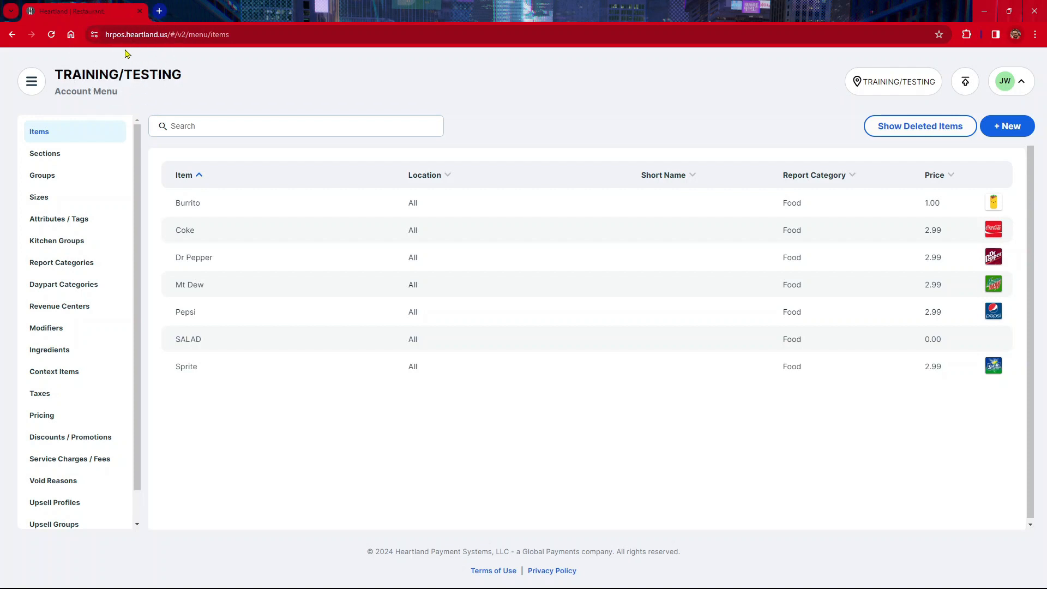
{"action": "left_click", "coordinate": [35, 88]}
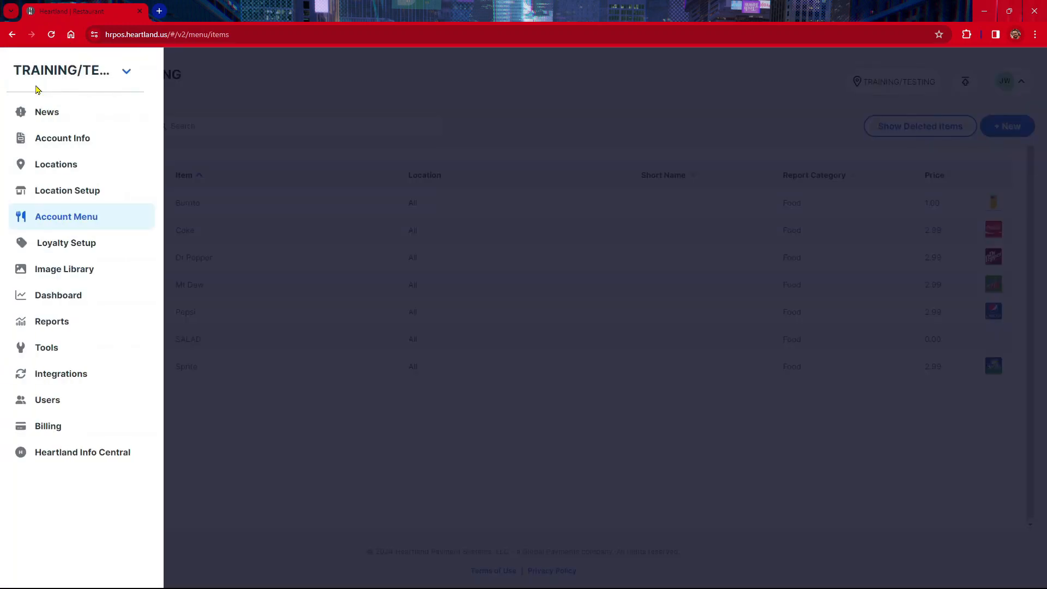
{"action": "left_click", "coordinate": [89, 218]}
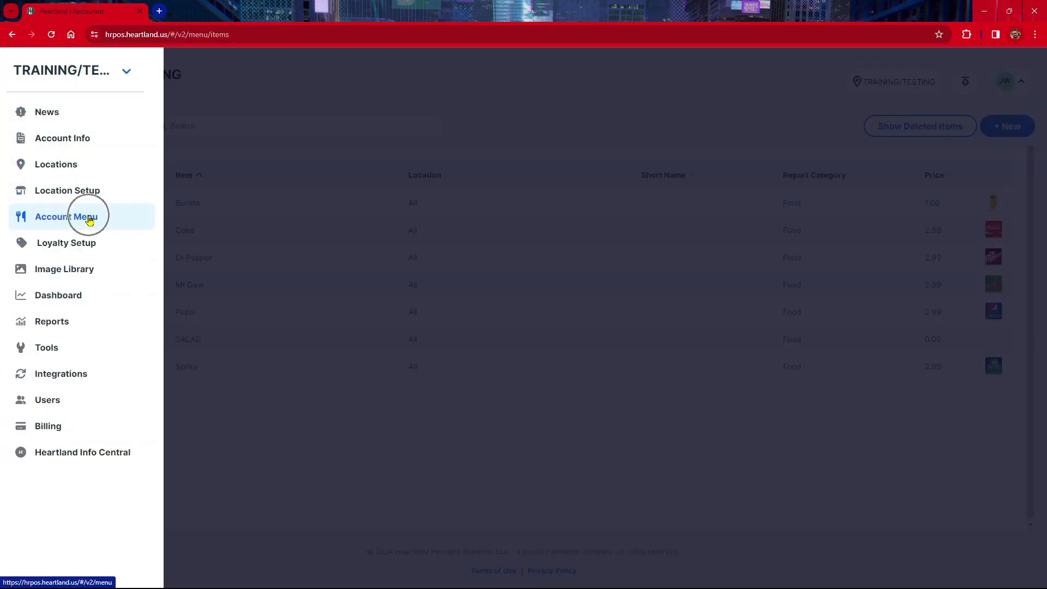
{"action": "left_click", "coordinate": [88, 219]}
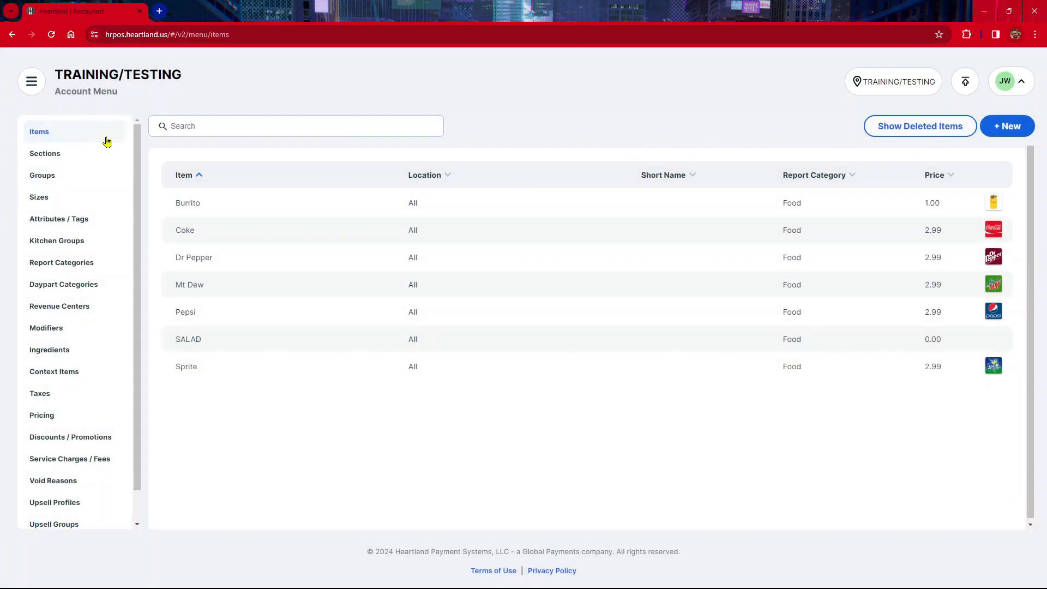
{"action": "left_click", "coordinate": [59, 136]}
{"action": "left_click", "coordinate": [59, 136]}
{"action": "left_click", "coordinate": [1006, 132]}
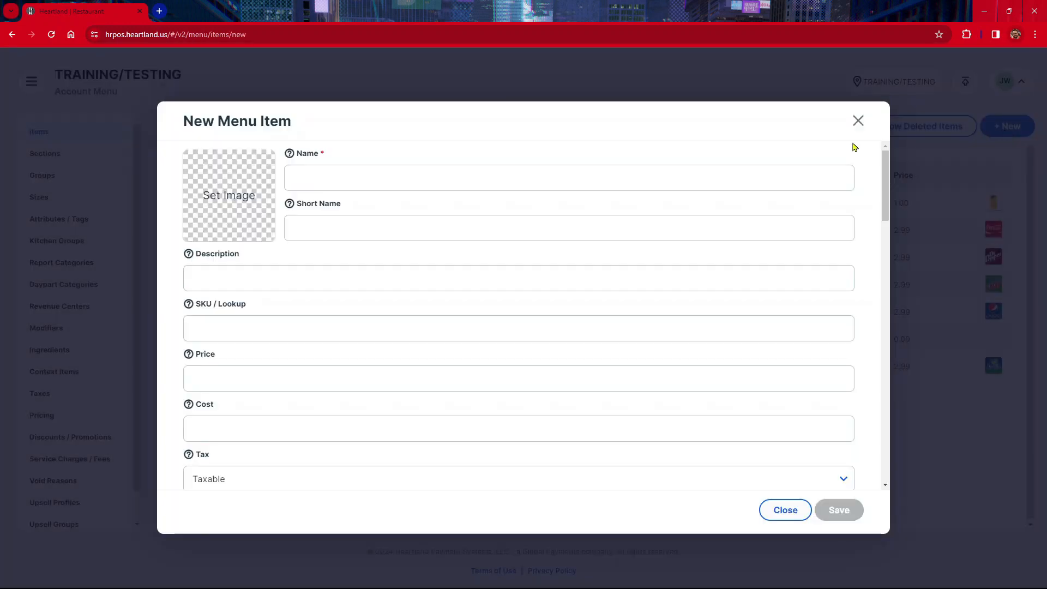
Name the new menu item RIBEYE DINNER and leave its short name blank
{"action": "left_click", "coordinate": [448, 172]}
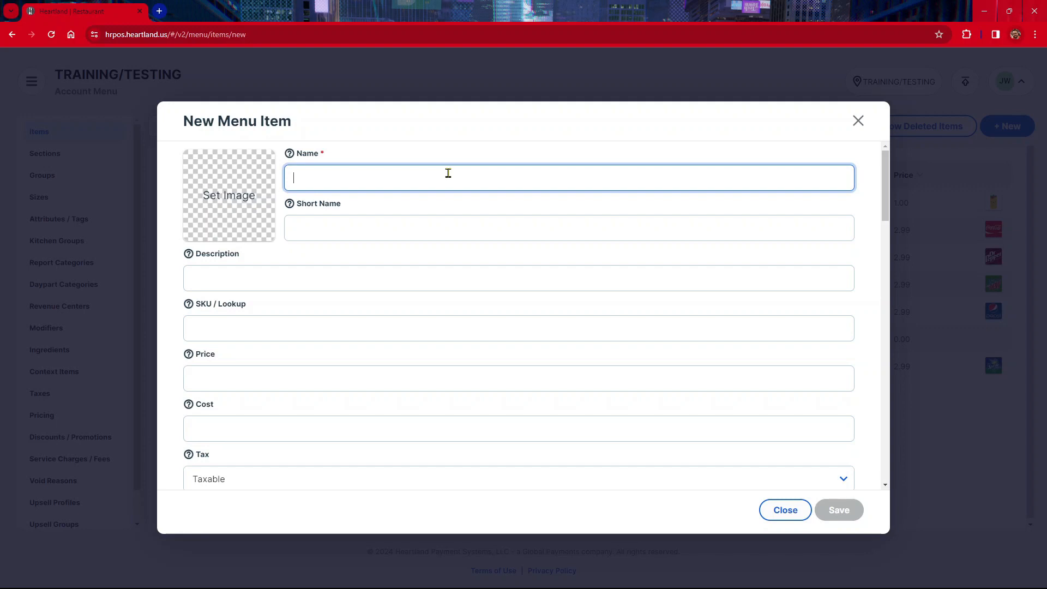
{"action": "type", "text": "RIBEYE"}
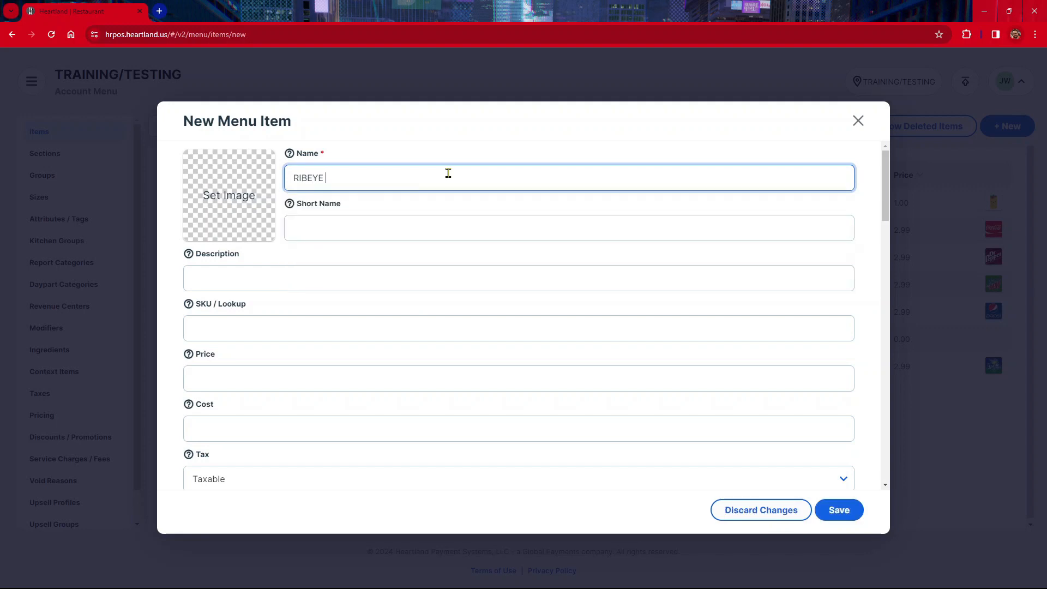
{"action": "type", "text": " DINNER"}
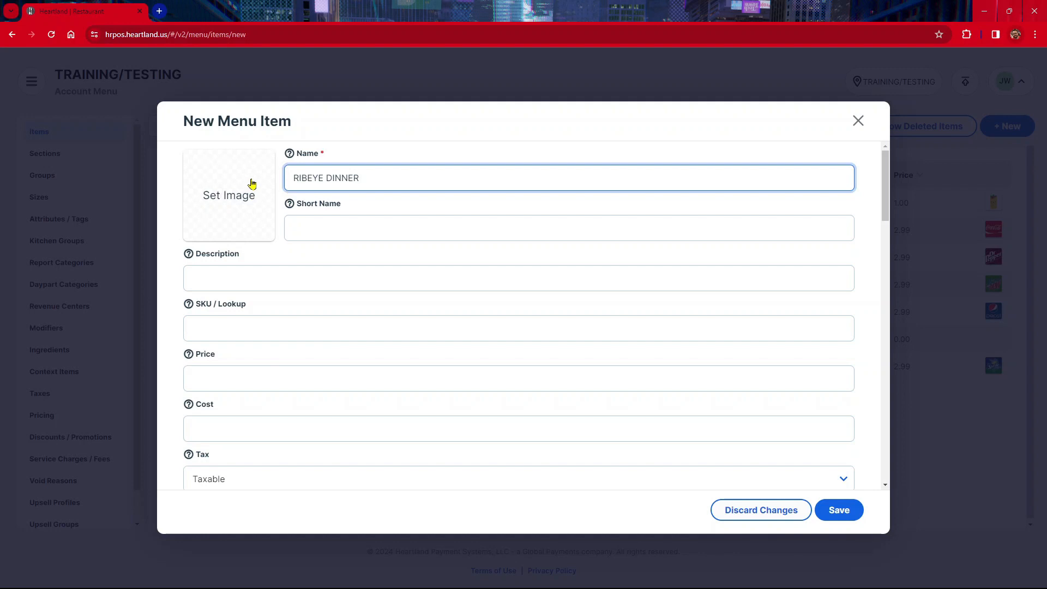
{"action": "left_click", "coordinate": [355, 216]}
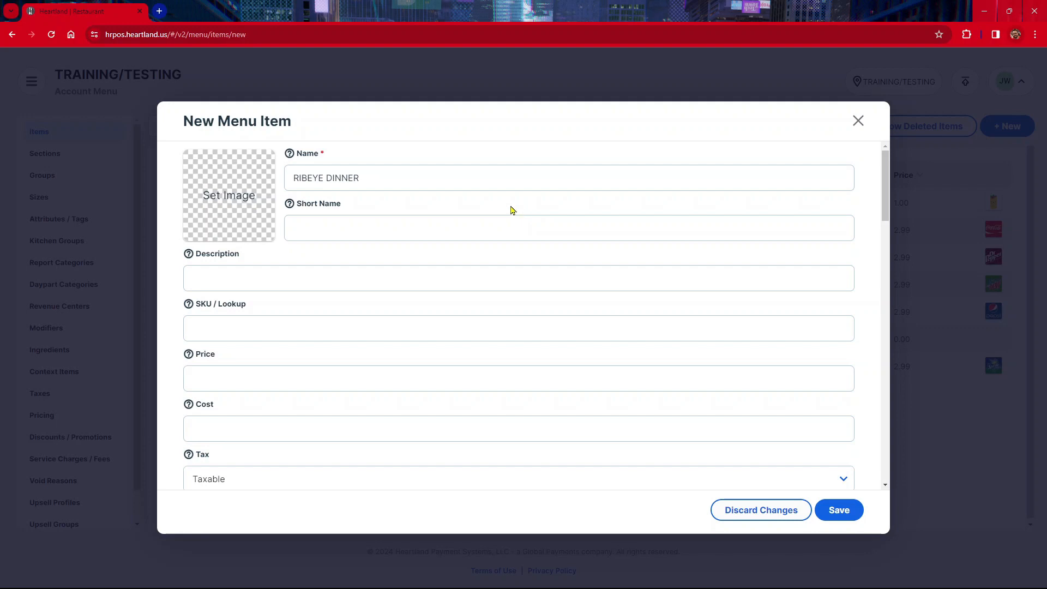
{"action": "left_click", "coordinate": [331, 224]}
{"action": "left_click", "coordinate": [331, 225]}
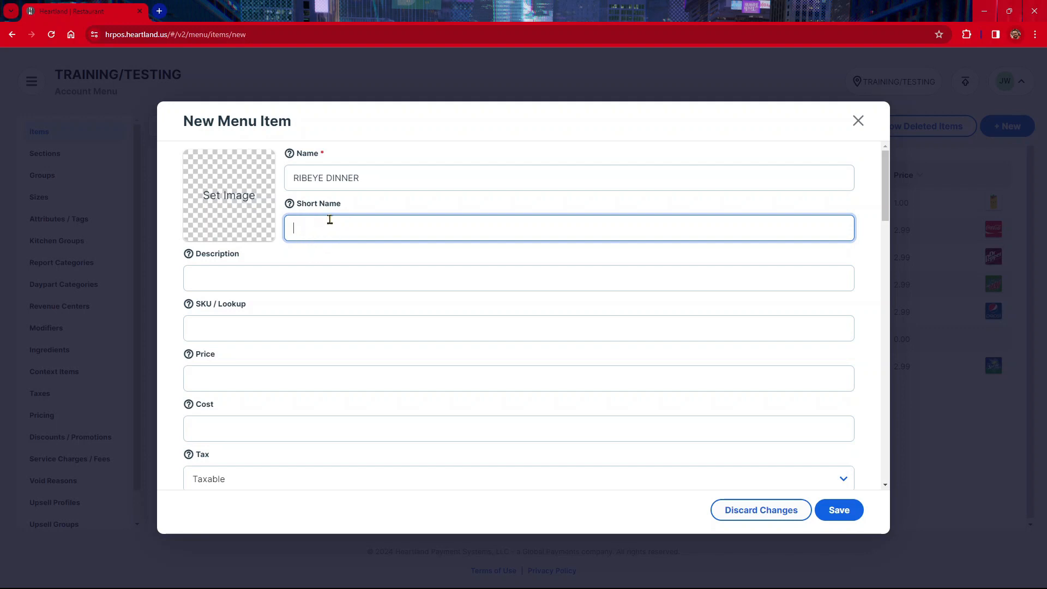
Set the item's price to 15.00 and its cost to 5.00, leaving the description blank
{"action": "left_click", "coordinate": [240, 282]}
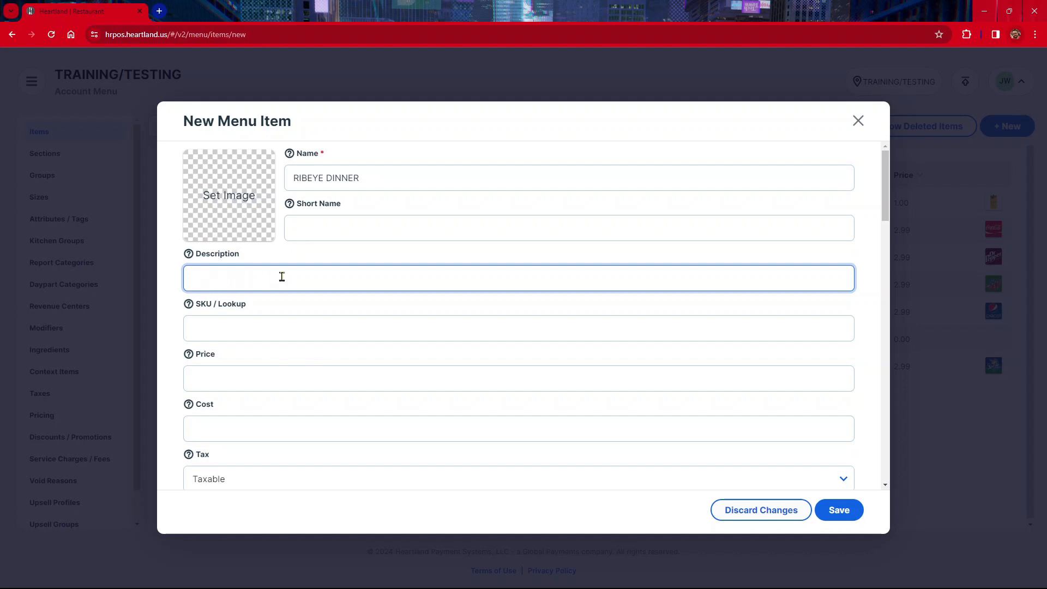
{"action": "scroll", "coordinate": [282, 259], "scroll_direction": "down", "scroll_amount": 2}
{"action": "scroll", "coordinate": [282, 258], "scroll_direction": "down", "scroll_amount": 1}
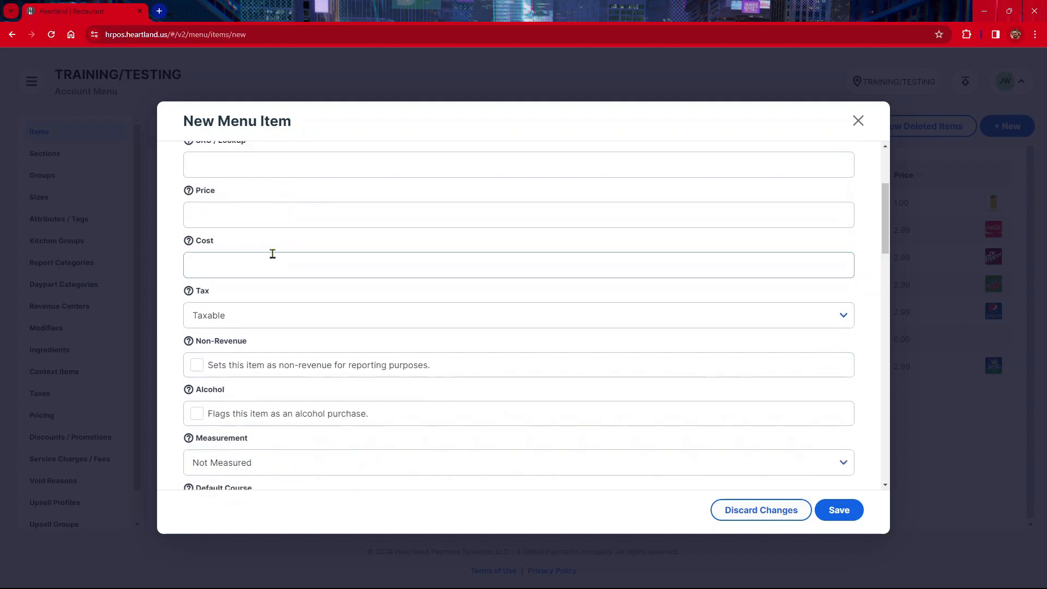
{"action": "left_click", "coordinate": [242, 219]}
{"action": "type", "text": "15"}
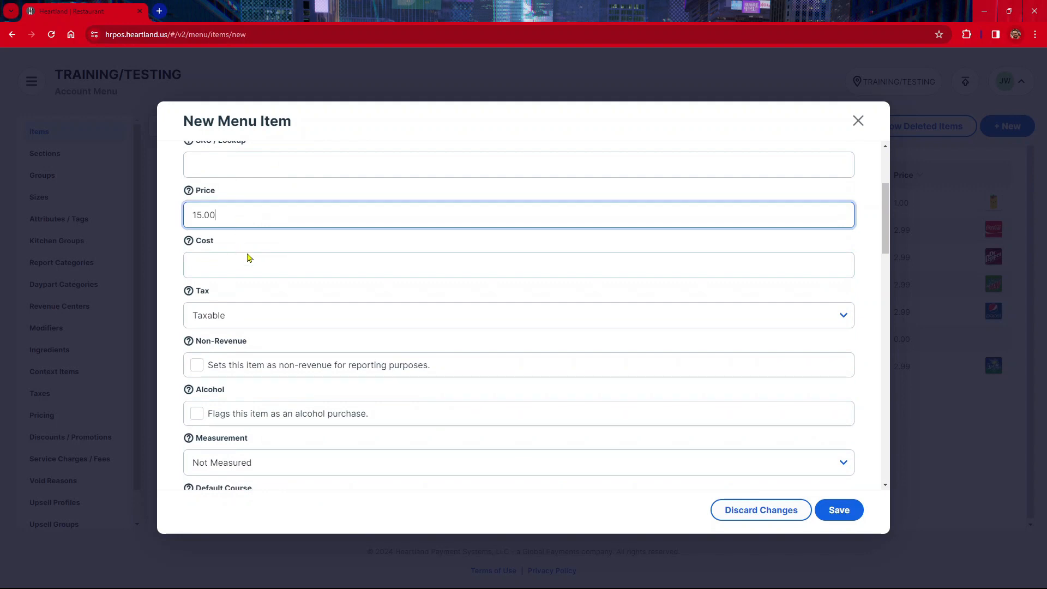
{"action": "left_click", "coordinate": [271, 261]}
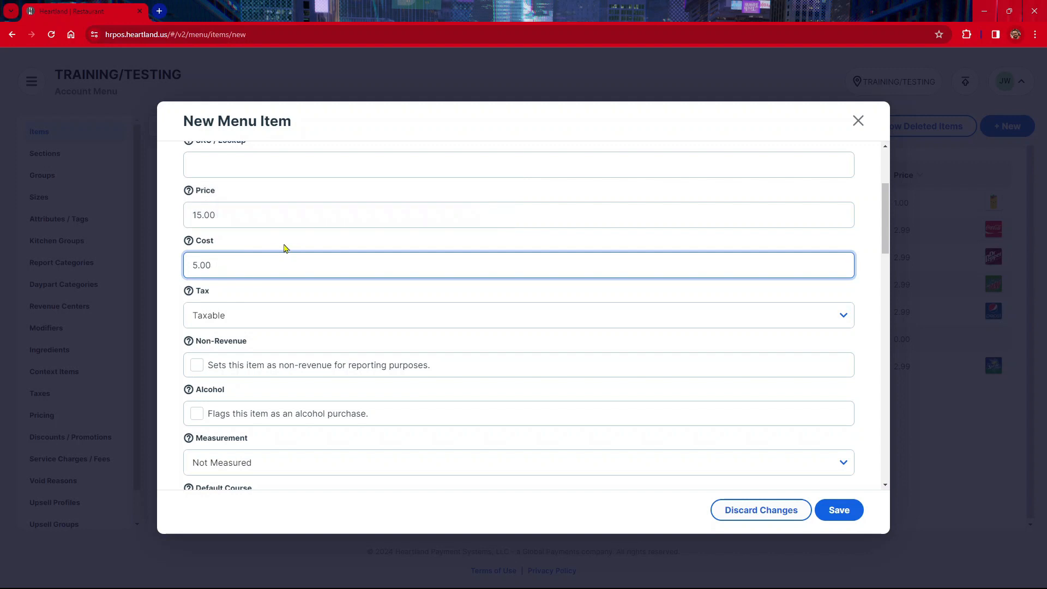
Review the available tax options for the item without changing the selection
{"action": "scroll", "coordinate": [282, 246], "scroll_direction": "down", "scroll_amount": 2}
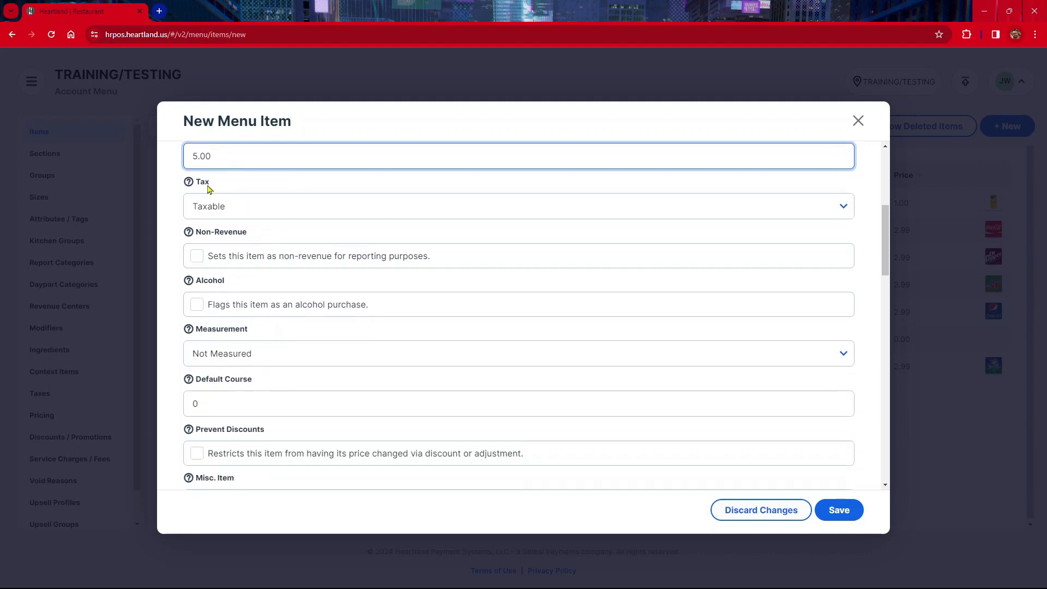
{"action": "left_click", "coordinate": [246, 211]}
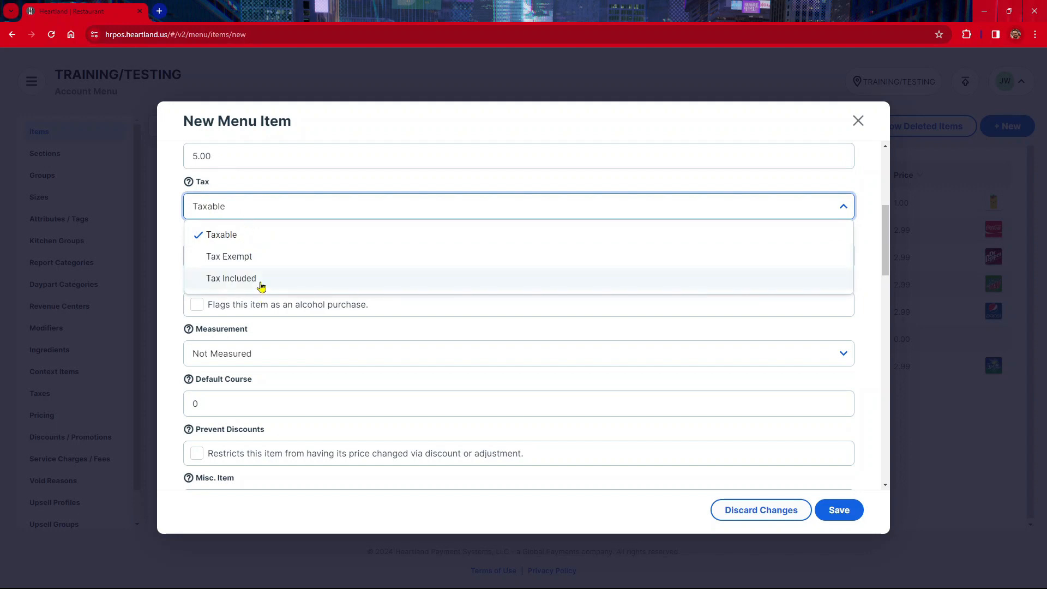
{"action": "left_click", "coordinate": [275, 199]}
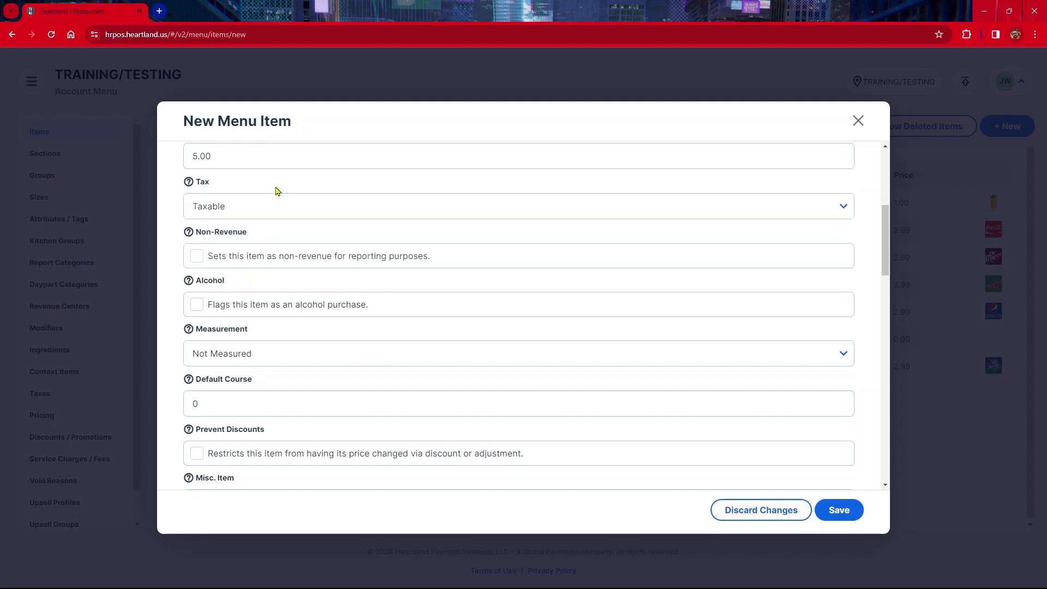
Examine the item's optional settings, from pricing and Non-Revenue through Misc. Item, Tippable and Entrée
{"action": "scroll", "coordinate": [260, 218], "scroll_direction": "up", "scroll_amount": 2}
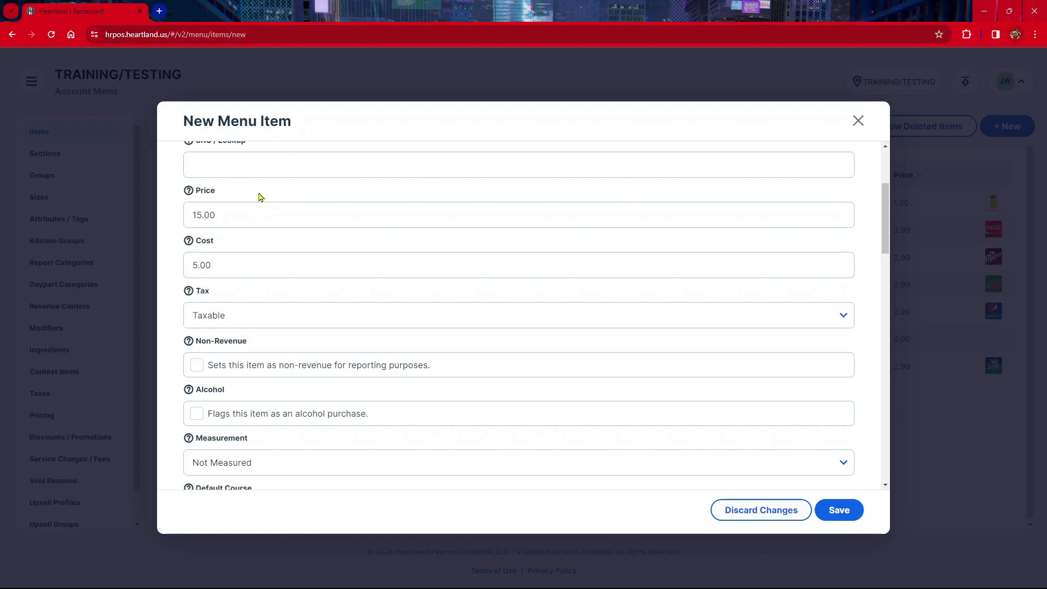
{"action": "scroll", "coordinate": [326, 260], "scroll_direction": "down", "scroll_amount": 3}
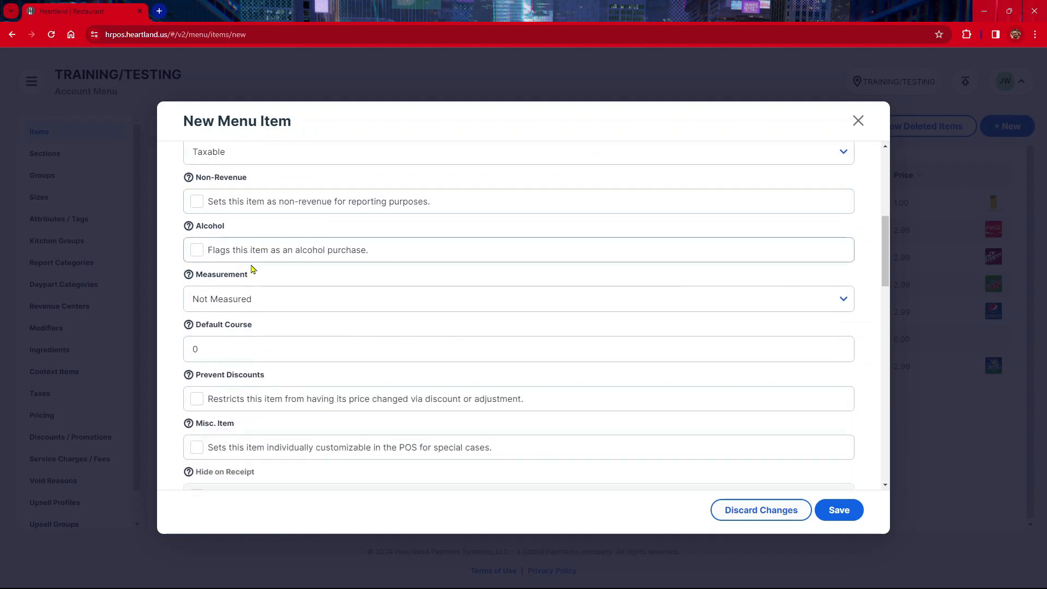
{"action": "scroll", "coordinate": [255, 273], "scroll_direction": "down", "scroll_amount": 1}
{"action": "scroll", "coordinate": [253, 317], "scroll_direction": "down", "scroll_amount": 3}
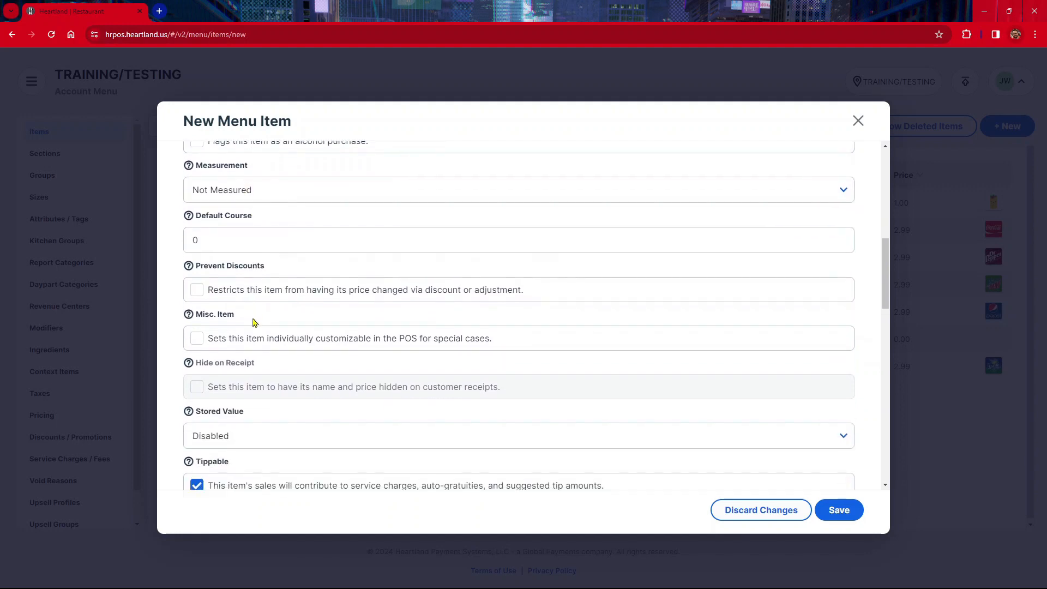
{"action": "scroll", "coordinate": [254, 322], "scroll_direction": "down", "scroll_amount": 1}
{"action": "scroll", "coordinate": [253, 322], "scroll_direction": "down", "scroll_amount": 2}
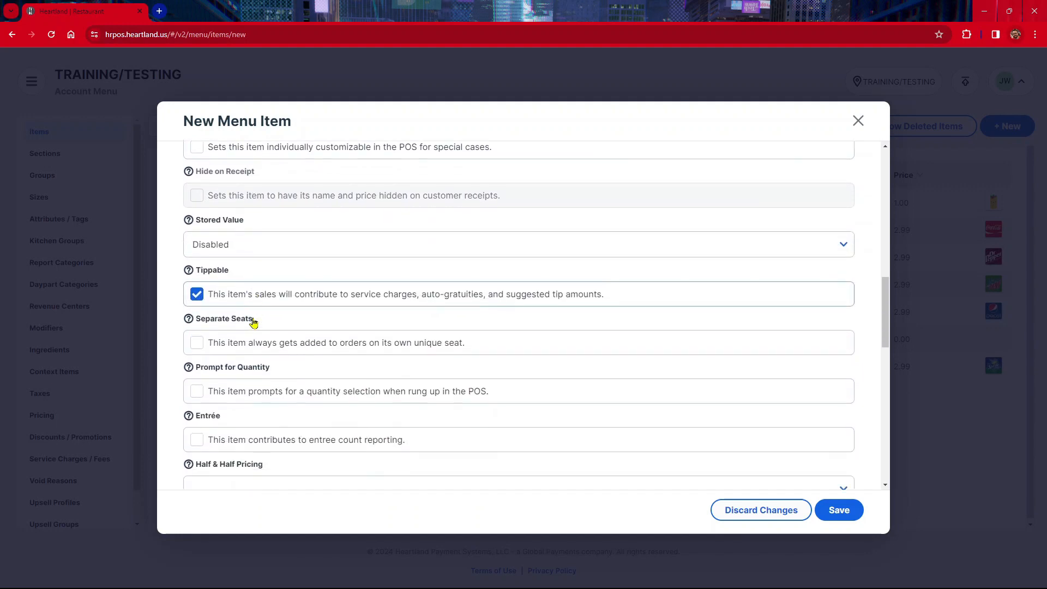
{"action": "scroll", "coordinate": [253, 323], "scroll_direction": "up", "scroll_amount": 3}
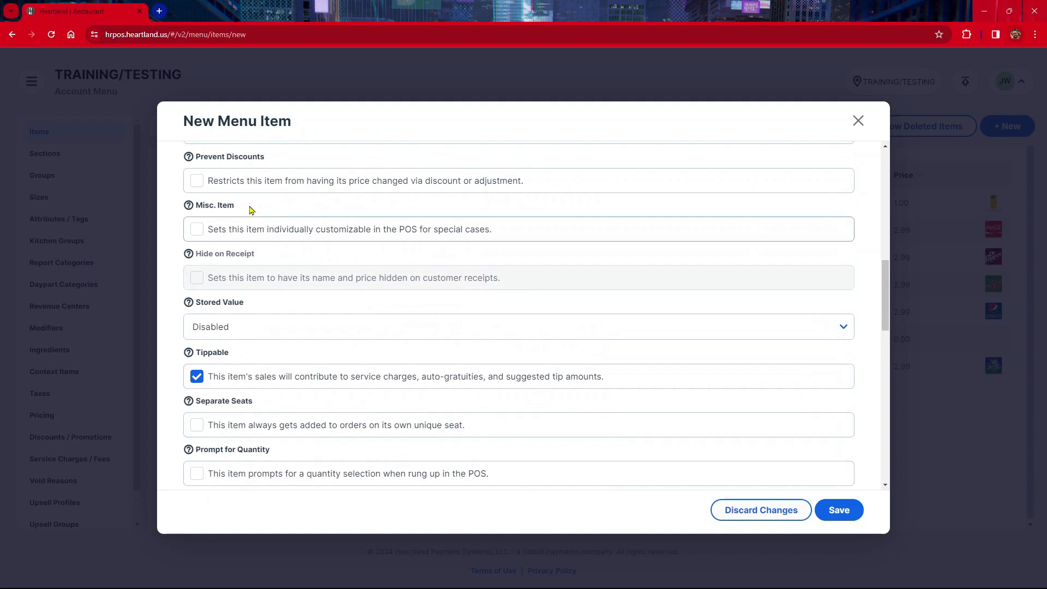
{"action": "mouse_move", "coordinate": [190, 209]}
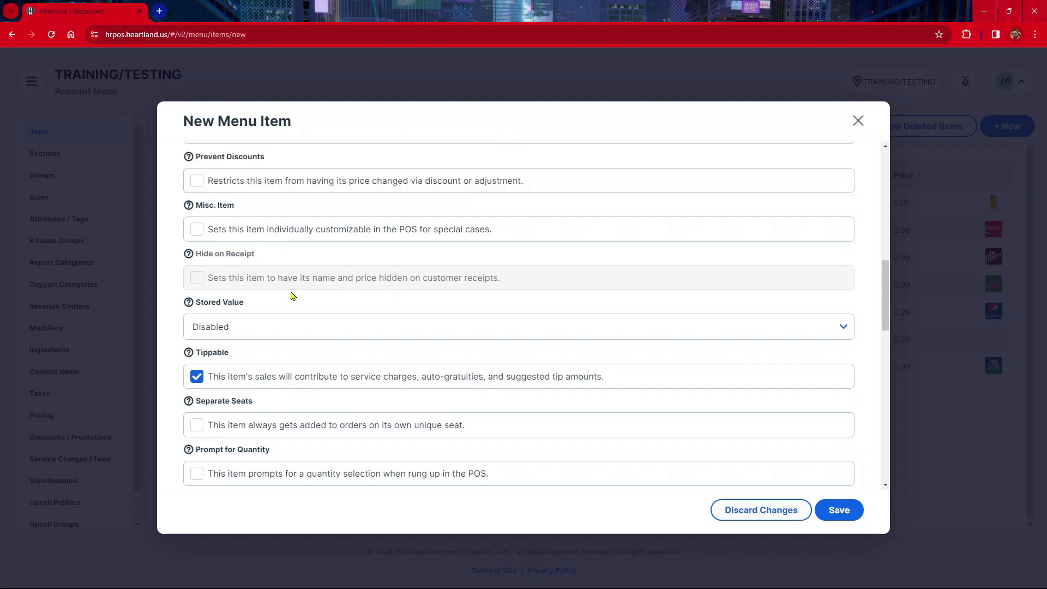
{"action": "scroll", "coordinate": [292, 294], "scroll_direction": "up", "scroll_amount": 2}
{"action": "scroll", "coordinate": [300, 218], "scroll_direction": "down", "scroll_amount": 4}
{"action": "scroll", "coordinate": [299, 252], "scroll_direction": "down", "scroll_amount": 2}
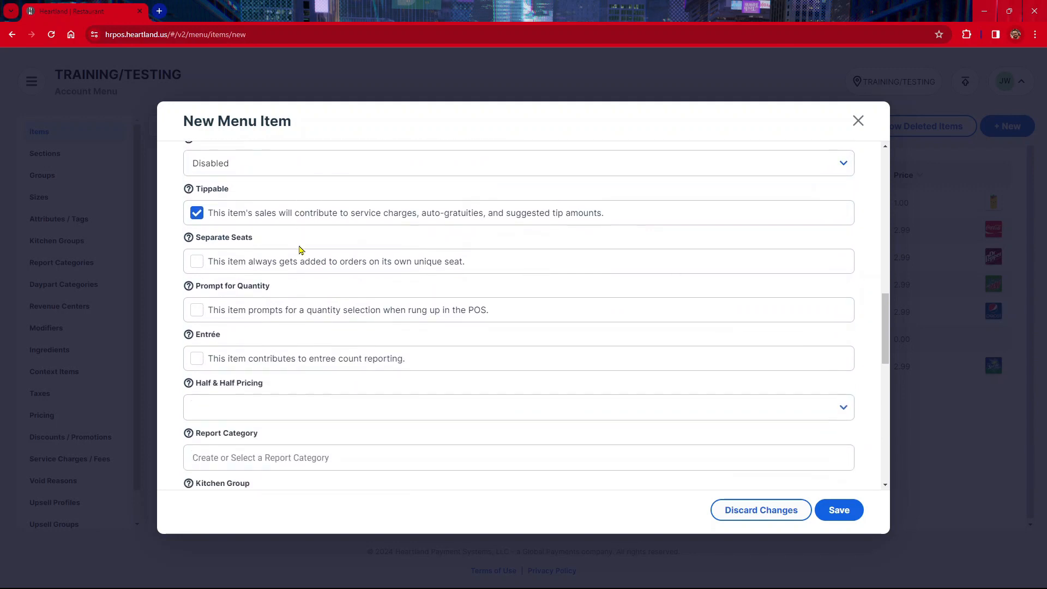
Assign the item to the Food report category and the Kitchen kitchen group
{"action": "scroll", "coordinate": [316, 269], "scroll_direction": "down", "scroll_amount": 1}
{"action": "scroll", "coordinate": [318, 269], "scroll_direction": "down", "scroll_amount": 2}
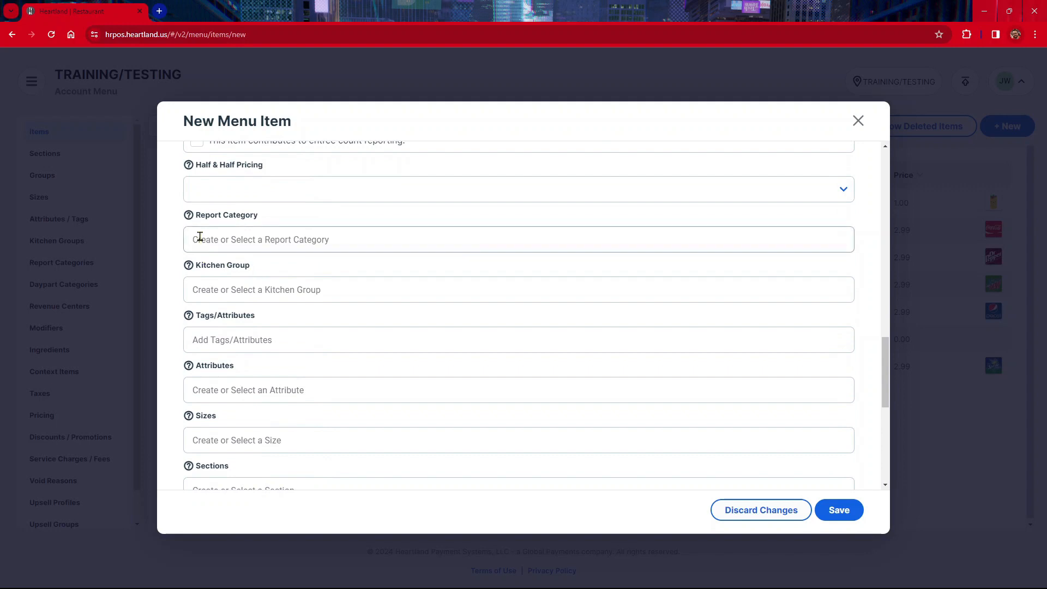
{"action": "left_click", "coordinate": [268, 240]}
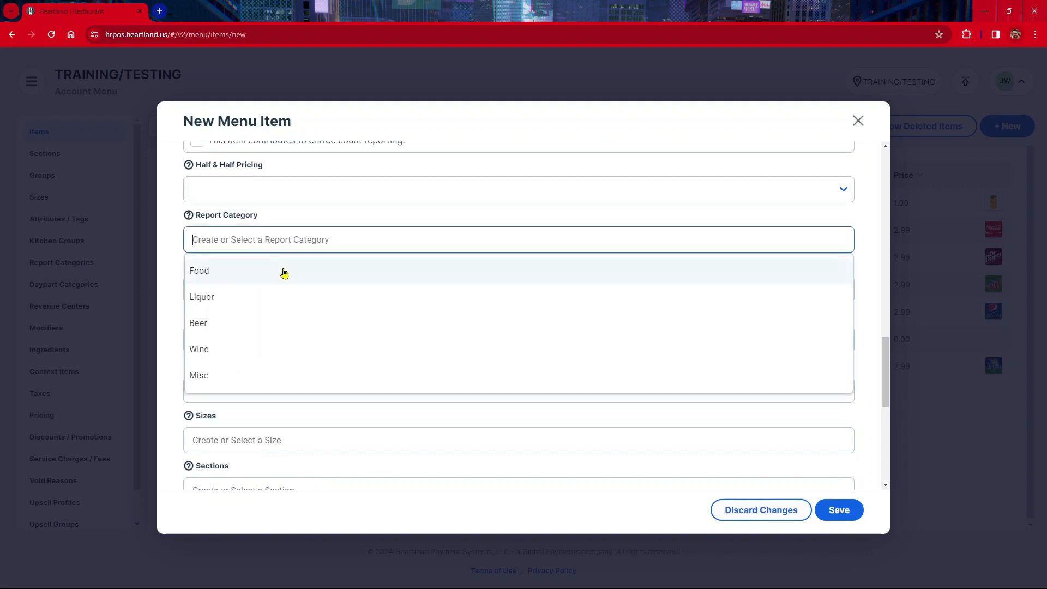
{"action": "left_click", "coordinate": [293, 276]}
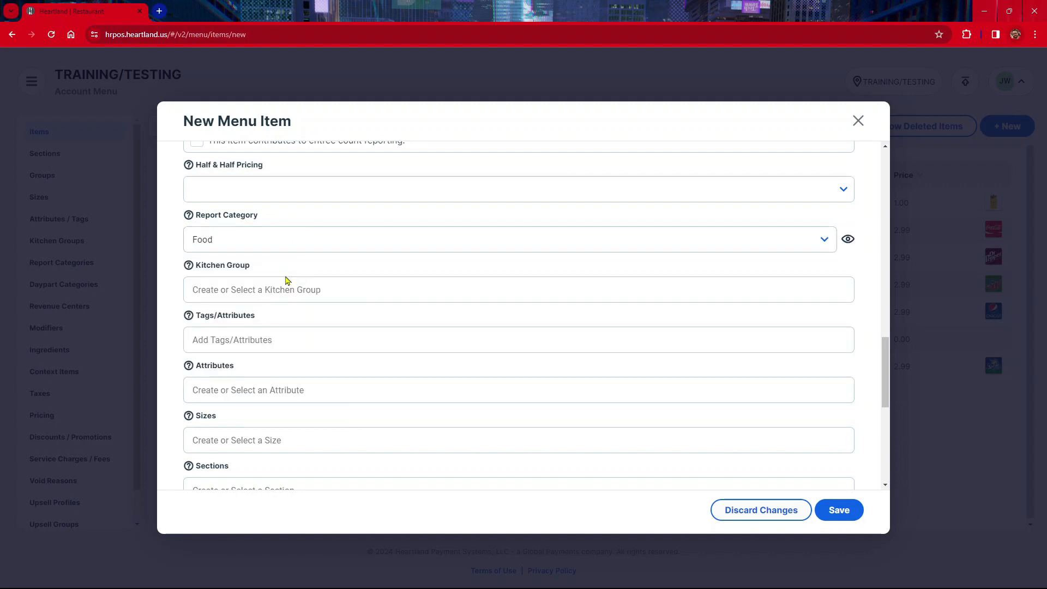
{"action": "scroll", "coordinate": [288, 278], "scroll_direction": "down", "scroll_amount": 1}
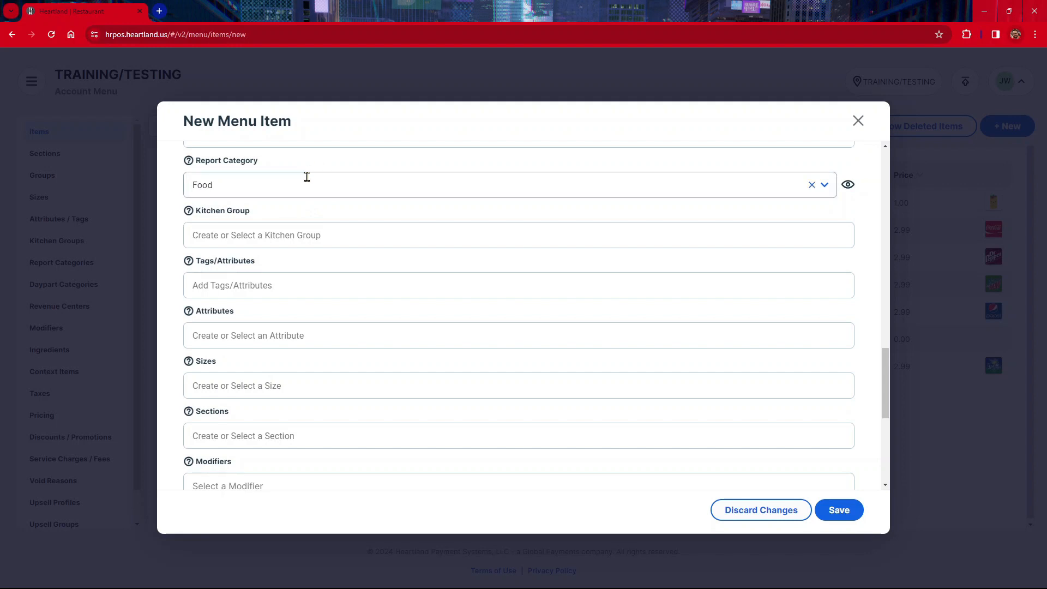
{"action": "left_click", "coordinate": [278, 235]}
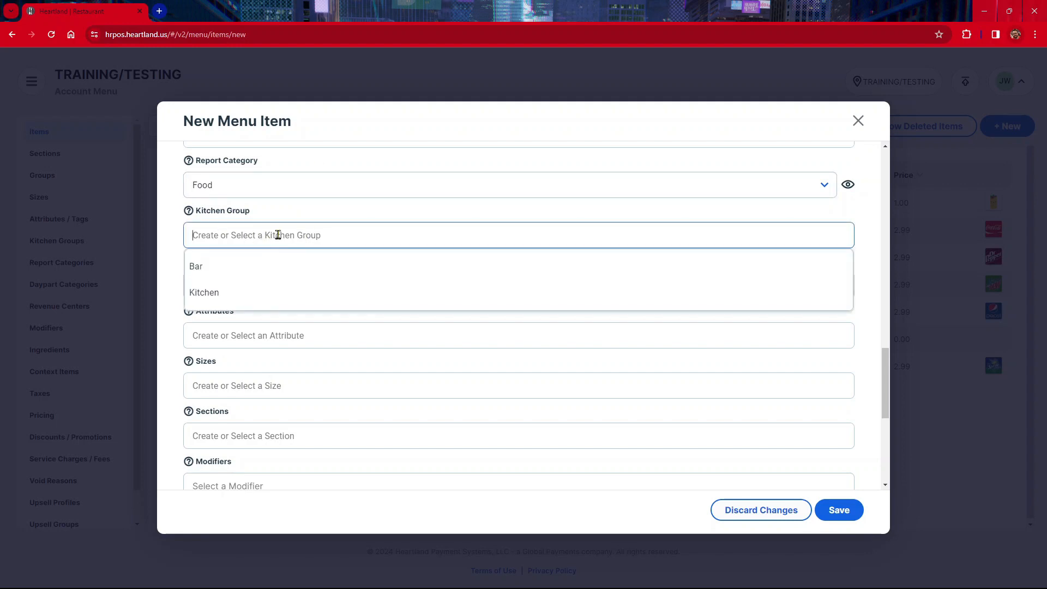
{"action": "left_click", "coordinate": [269, 295]}
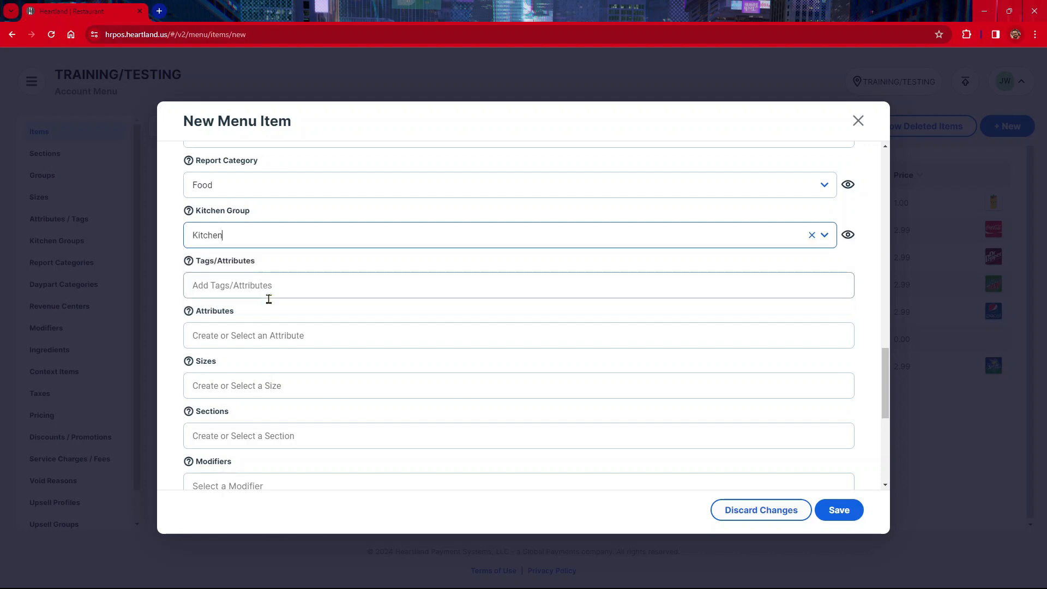
{"action": "left_click", "coordinate": [297, 263]}
Add the Sales Tax tag to the item's Tags/Attributes
{"action": "scroll", "coordinate": [327, 271], "scroll_direction": "down", "scroll_amount": 1}
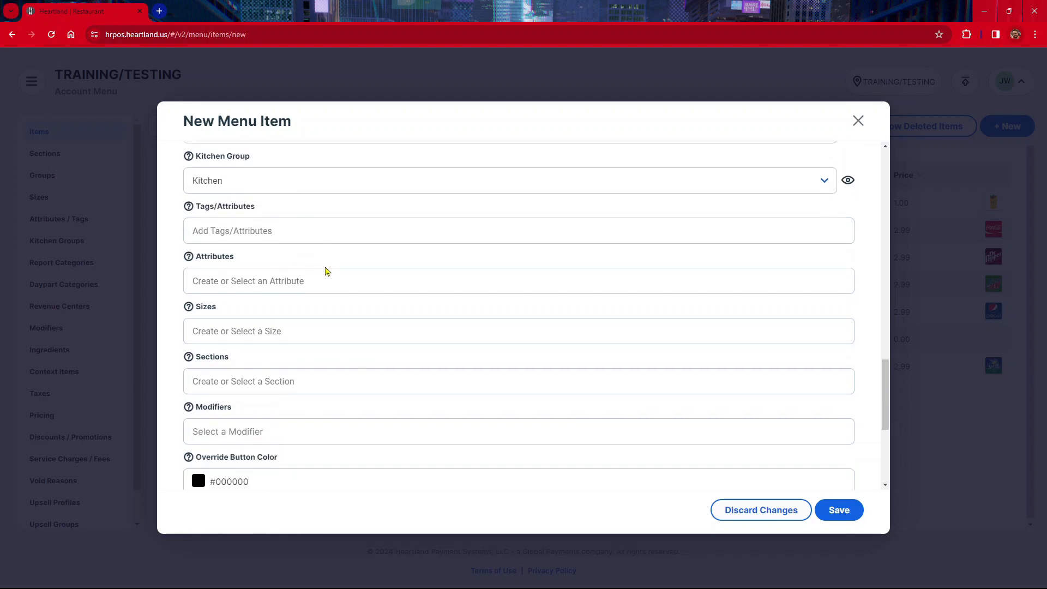
{"action": "left_click", "coordinate": [243, 232]}
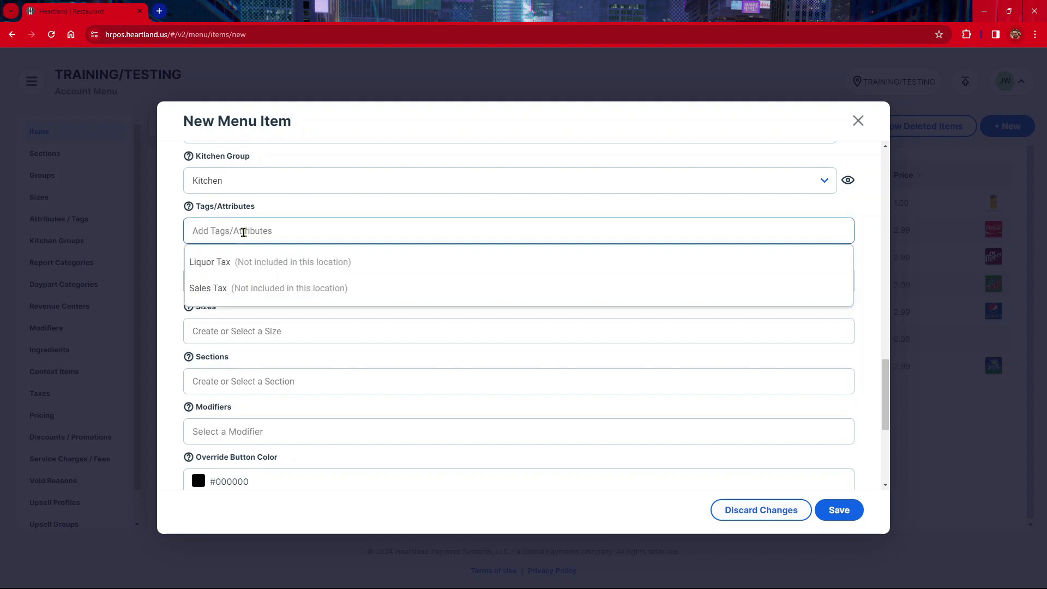
{"action": "left_click", "coordinate": [248, 289]}
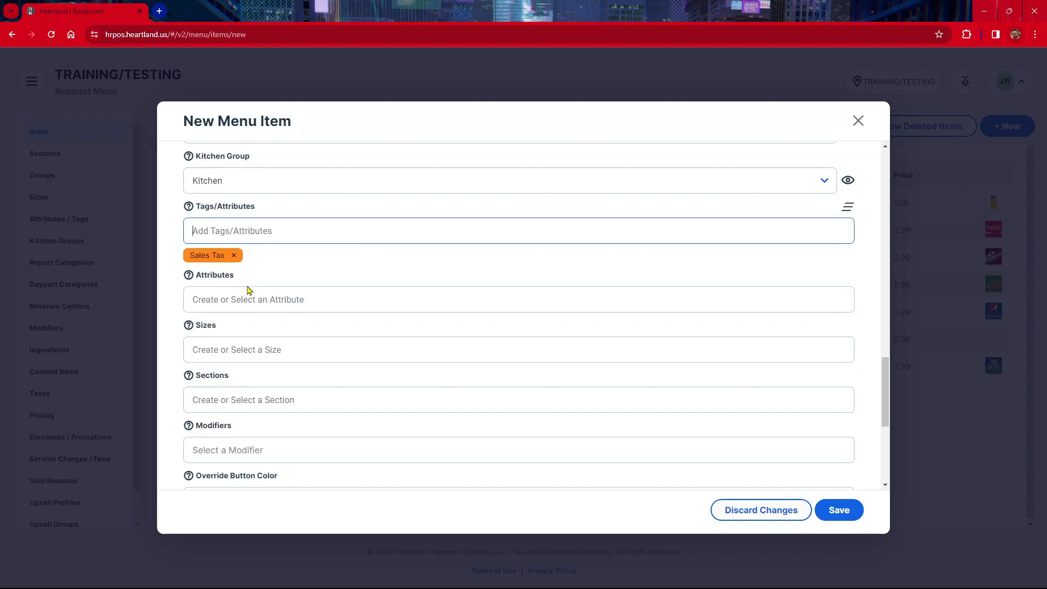
{"action": "left_click", "coordinate": [289, 231]}
{"action": "left_click", "coordinate": [290, 216]}
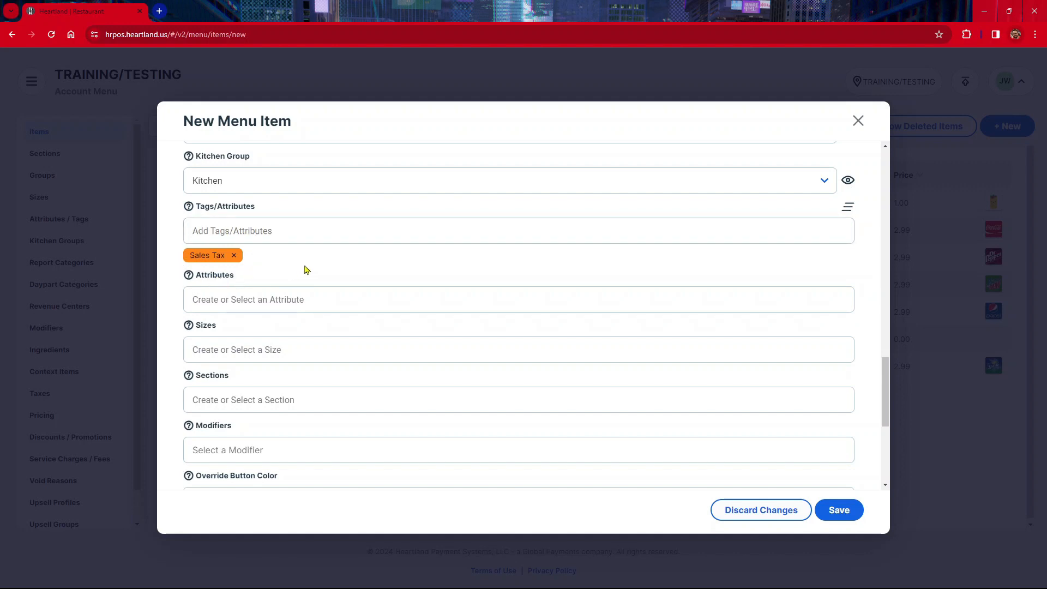
{"action": "scroll", "coordinate": [305, 270], "scroll_direction": "down", "scroll_amount": 2}
{"action": "scroll", "coordinate": [273, 234], "scroll_direction": "up", "scroll_amount": 1}
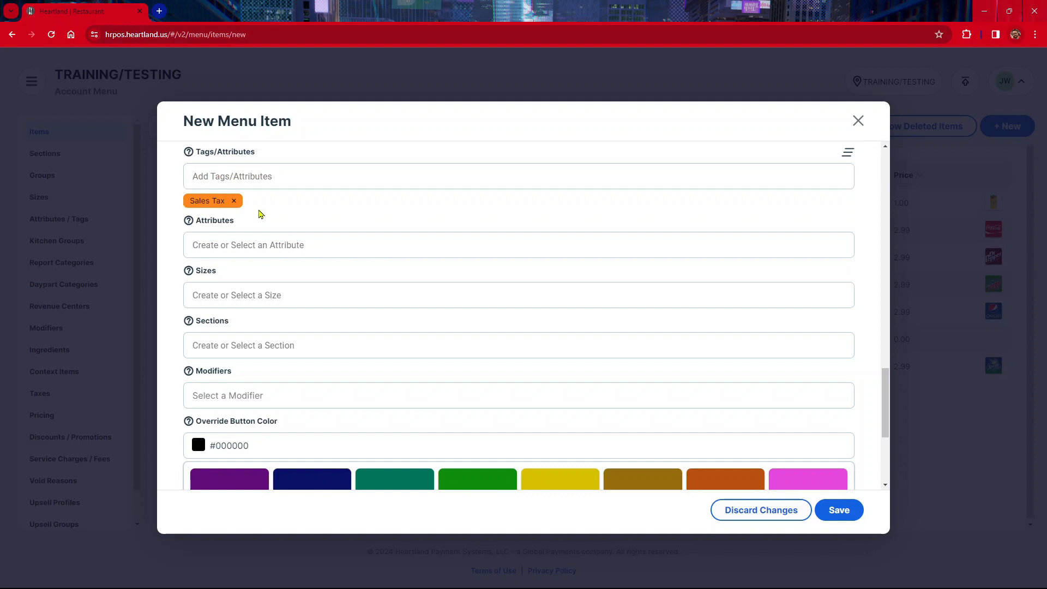
{"action": "scroll", "coordinate": [321, 213], "scroll_direction": "down", "scroll_amount": 1}
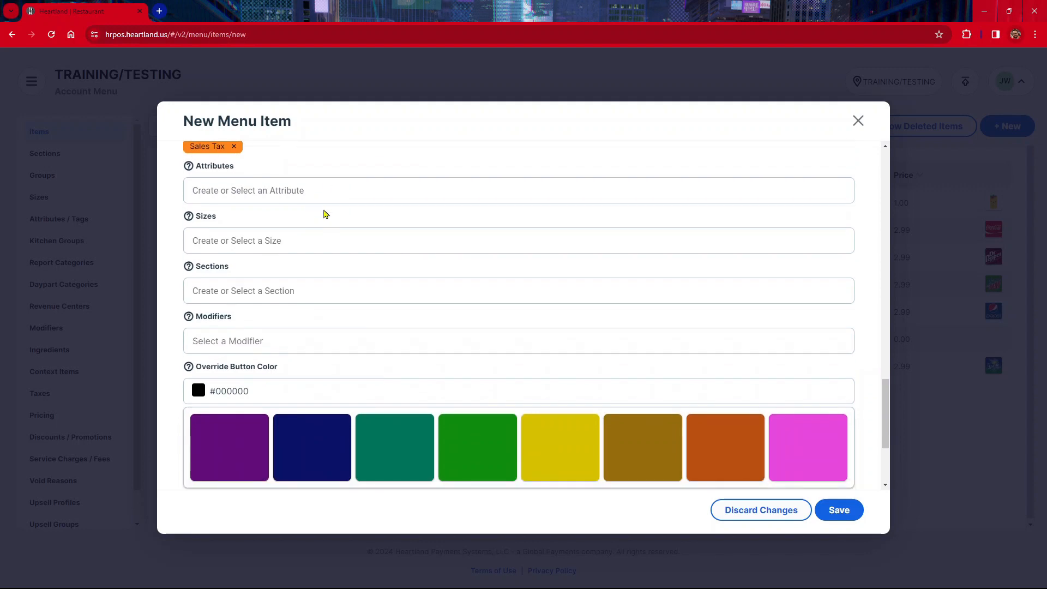
{"action": "left_click", "coordinate": [229, 242]}
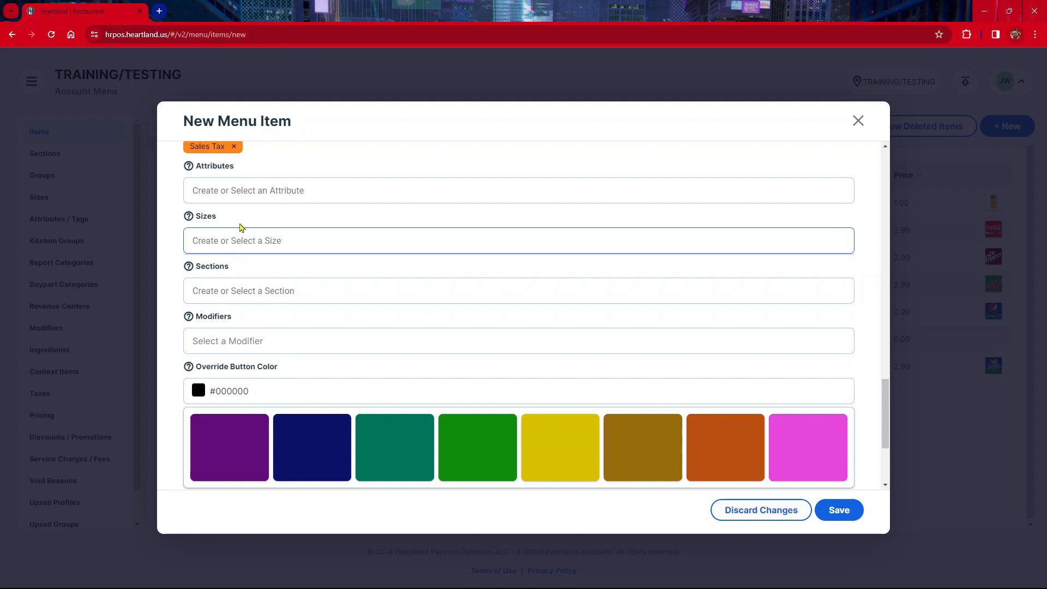
{"action": "left_click", "coordinate": [240, 221]}
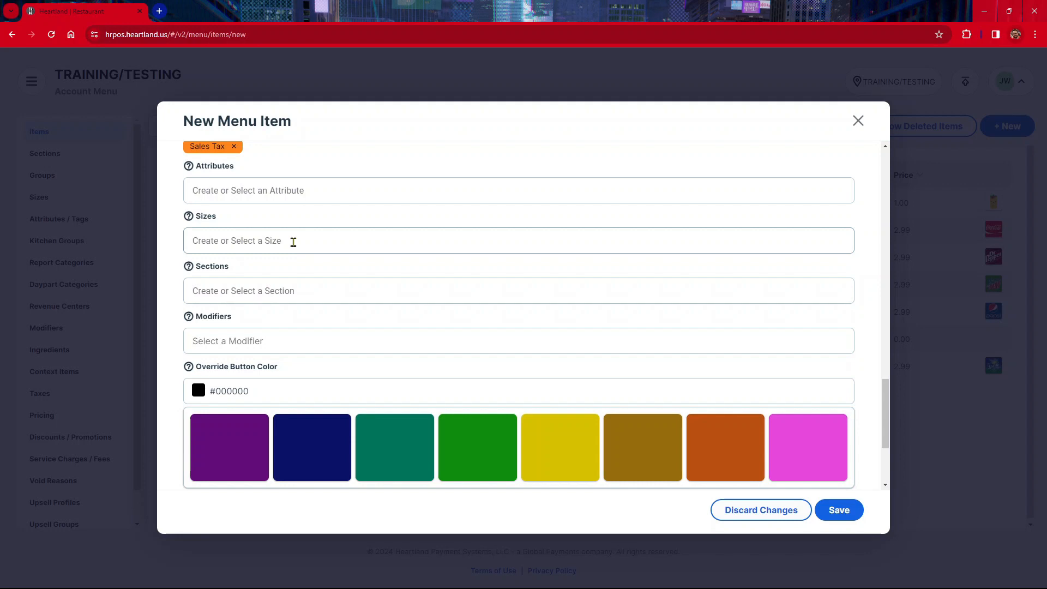
{"action": "left_click", "coordinate": [224, 240]}
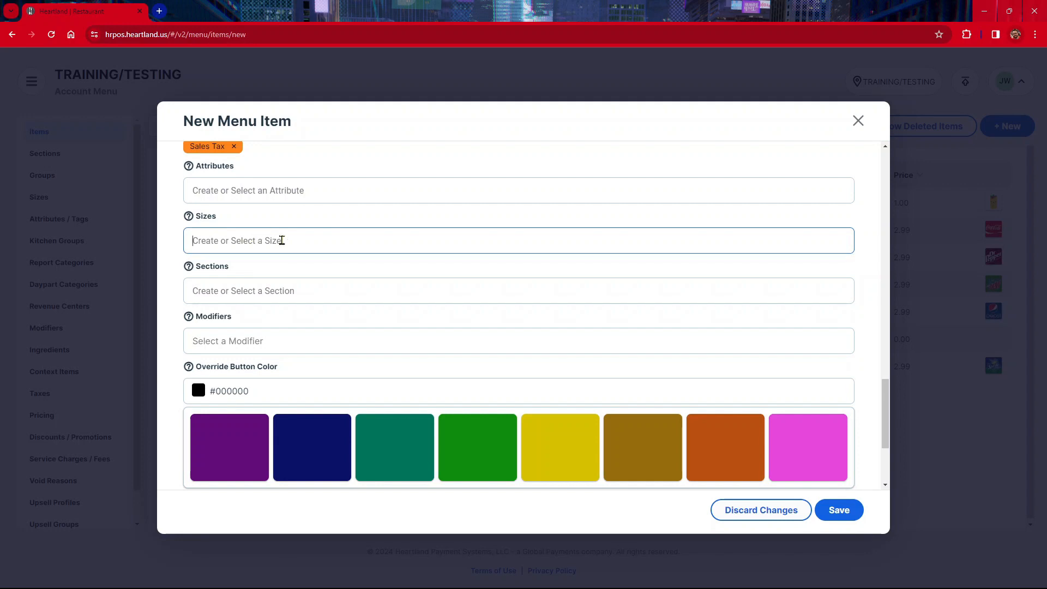
{"action": "type", "text": "SMALL"}
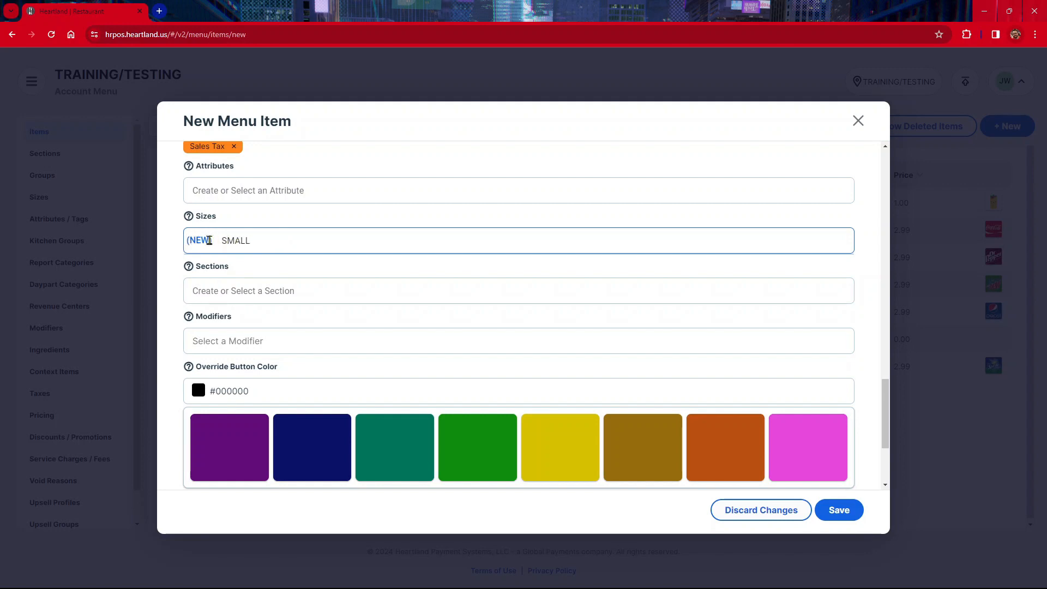
{"action": "key", "text": "Return"}
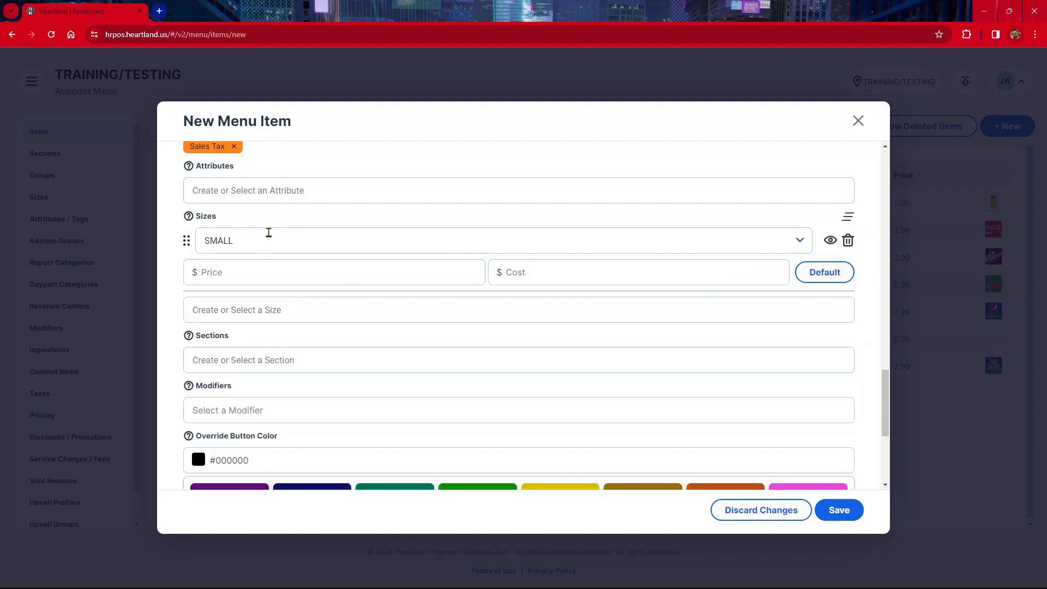
{"action": "left_click", "coordinate": [262, 271]}
{"action": "type", "text": "10."}
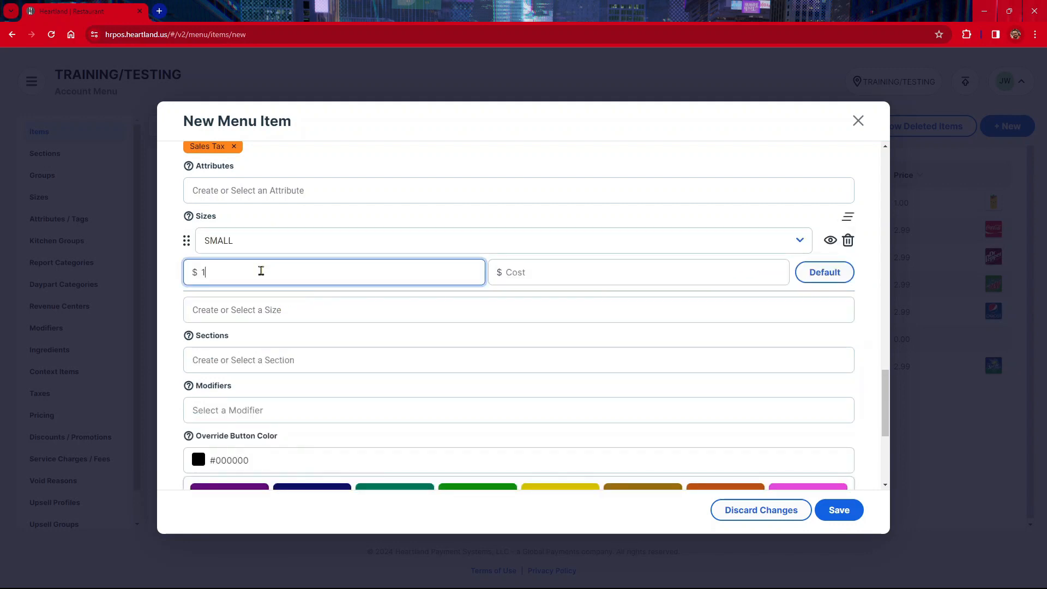
{"action": "left_click", "coordinate": [240, 317]}
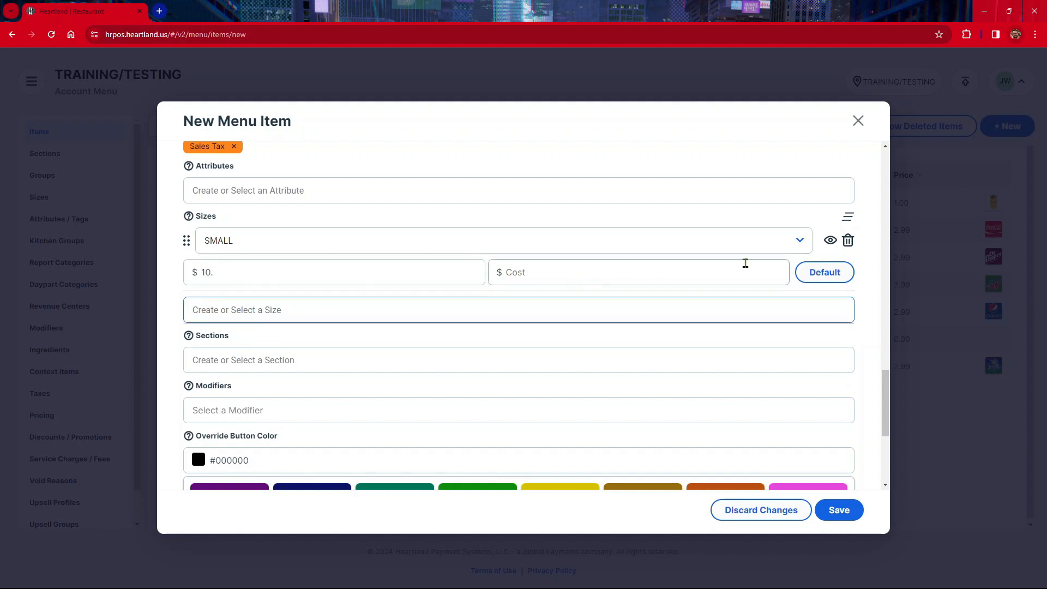
{"action": "left_click", "coordinate": [848, 240]}
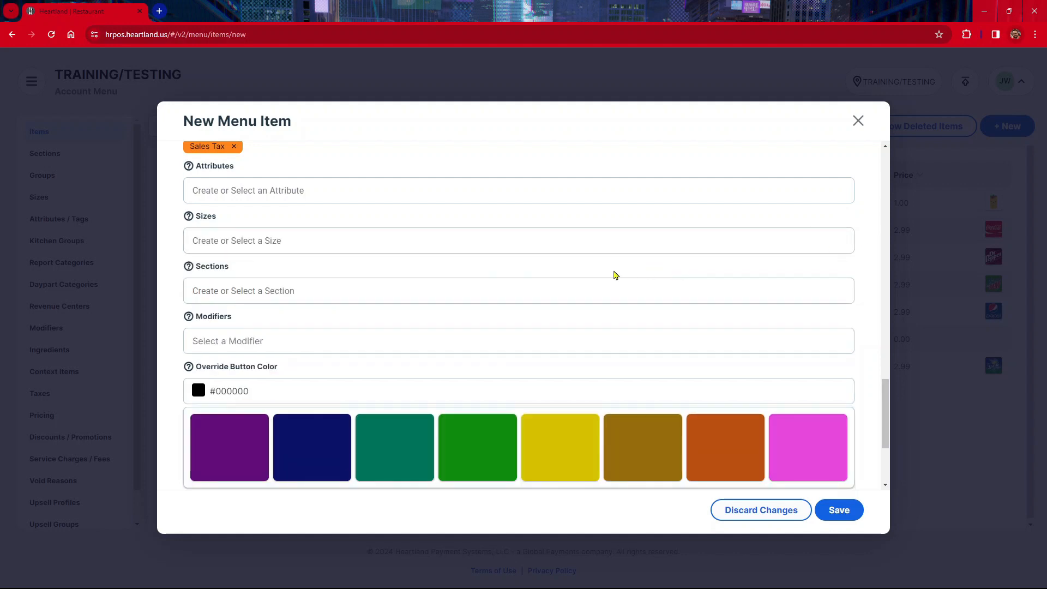
Create an 8oz size for the item
{"action": "left_click", "coordinate": [329, 244]}
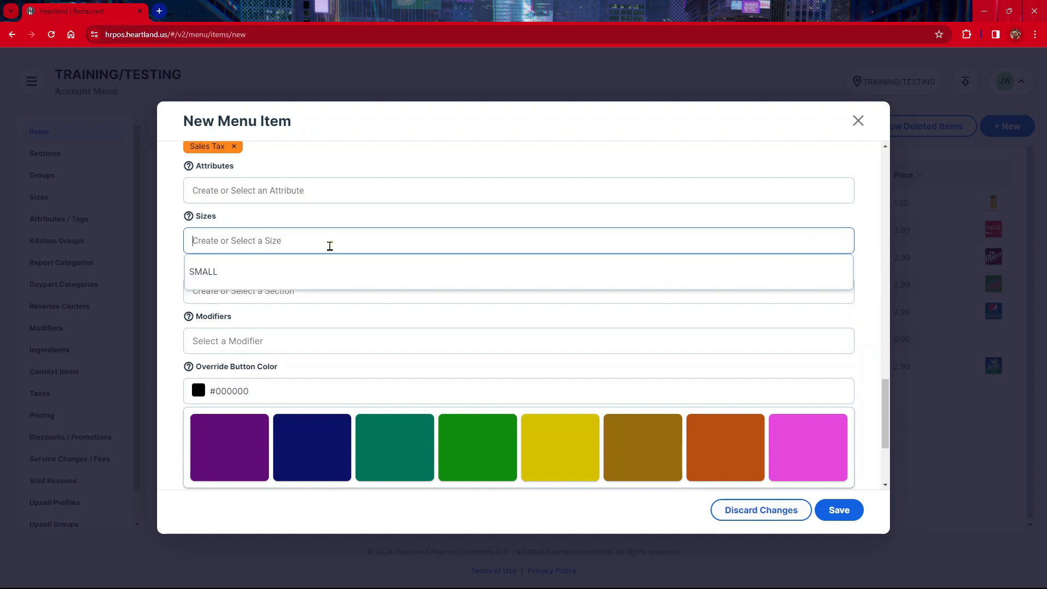
{"action": "type", "text": "8OZ"}
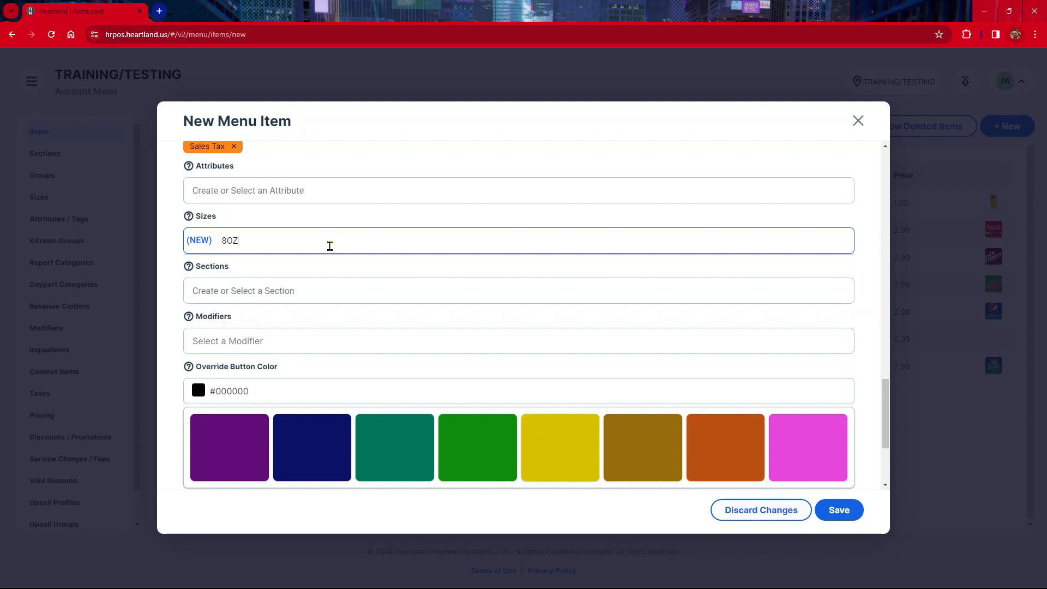
{"action": "key", "text": "BackSpace"}
{"action": "key", "text": "BackSpace"}
{"action": "key", "text": "Return"}
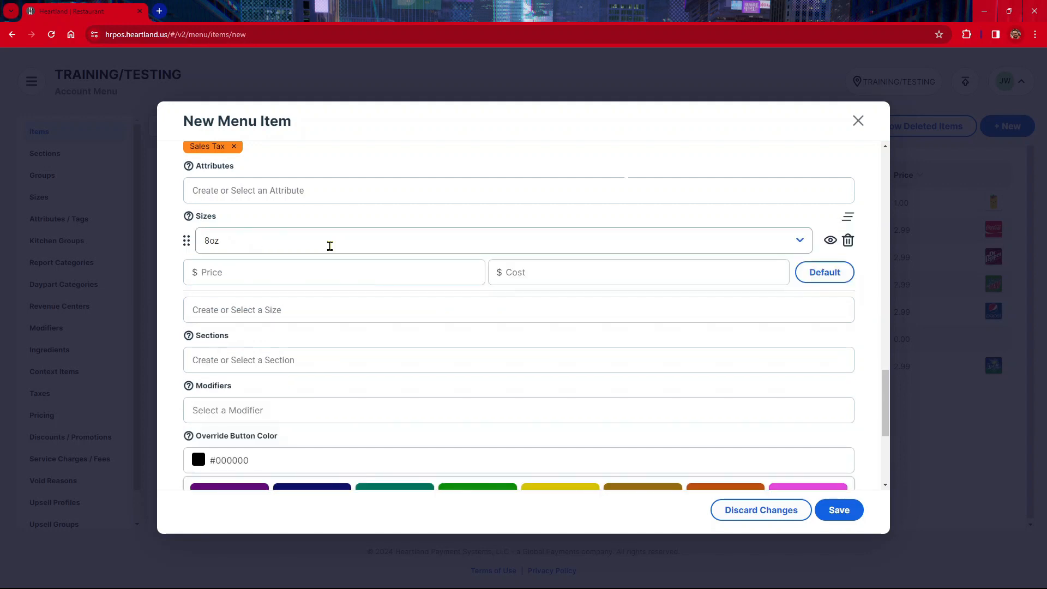
Create two more sizes for the item, 10oz and 16oz
{"action": "left_click", "coordinate": [278, 314]}
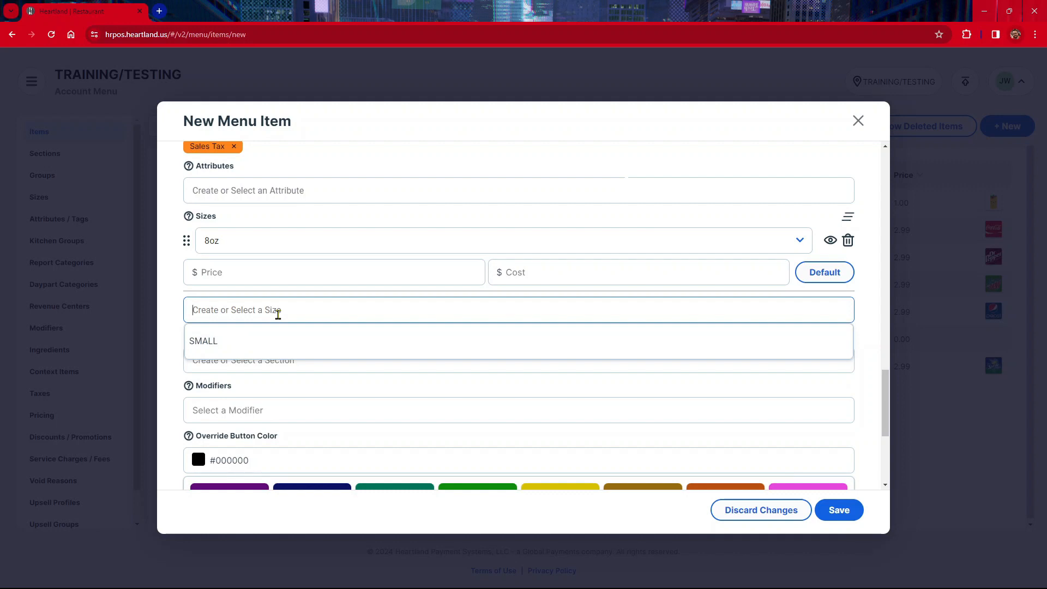
{"action": "type", "text": "10"}
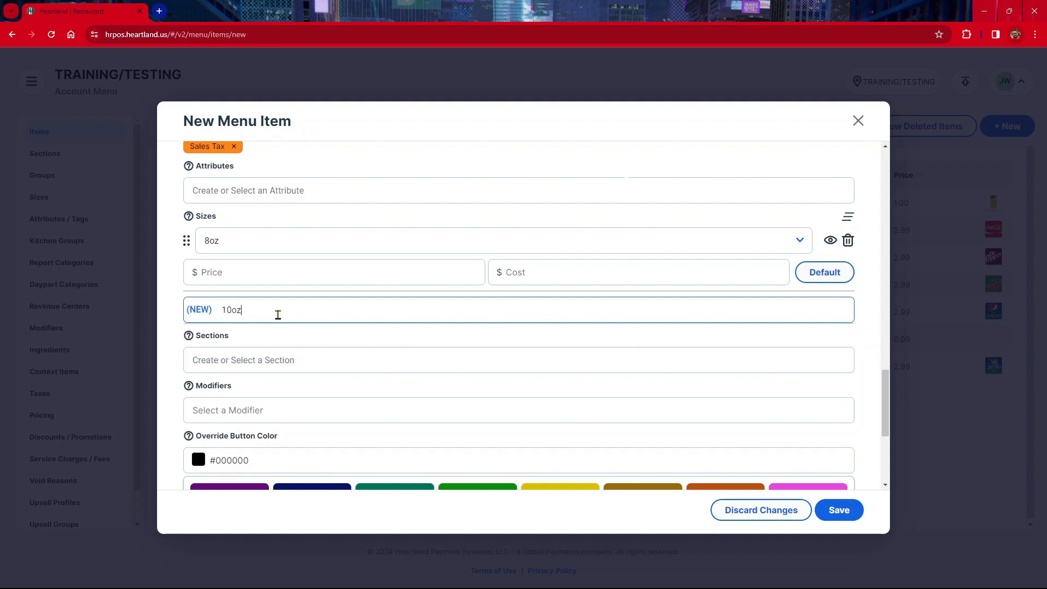
{"action": "type", "text": "oz"}
{"action": "key", "text": "Return"}
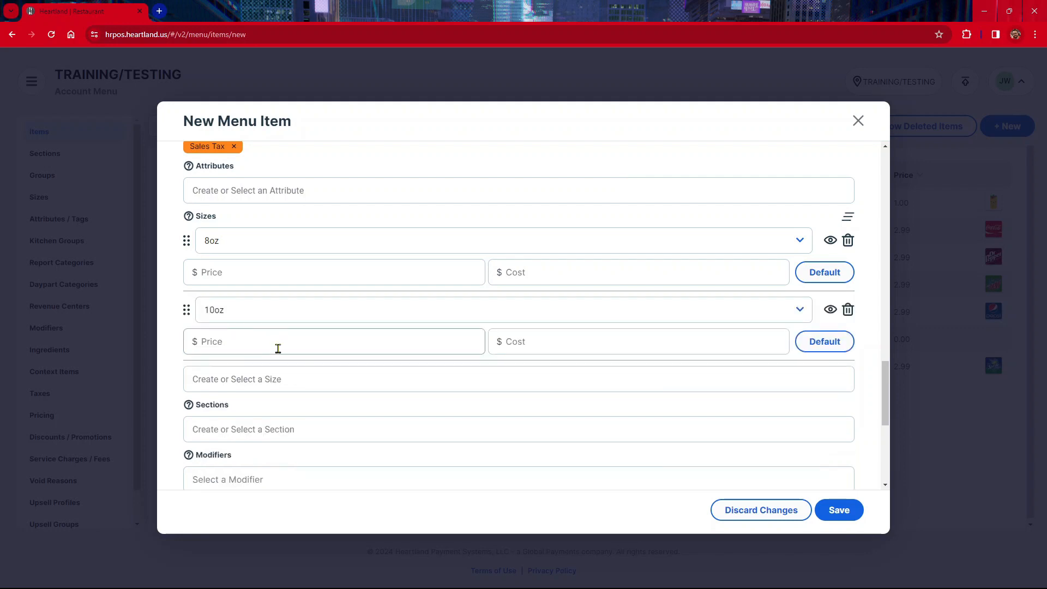
{"action": "left_click", "coordinate": [274, 387]}
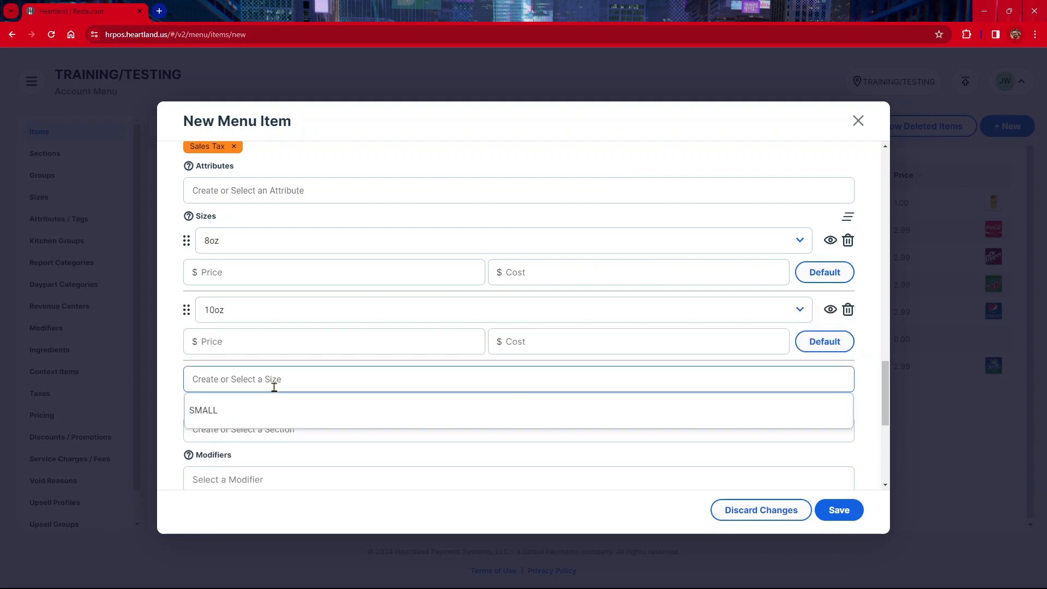
{"action": "type", "text": "16"}
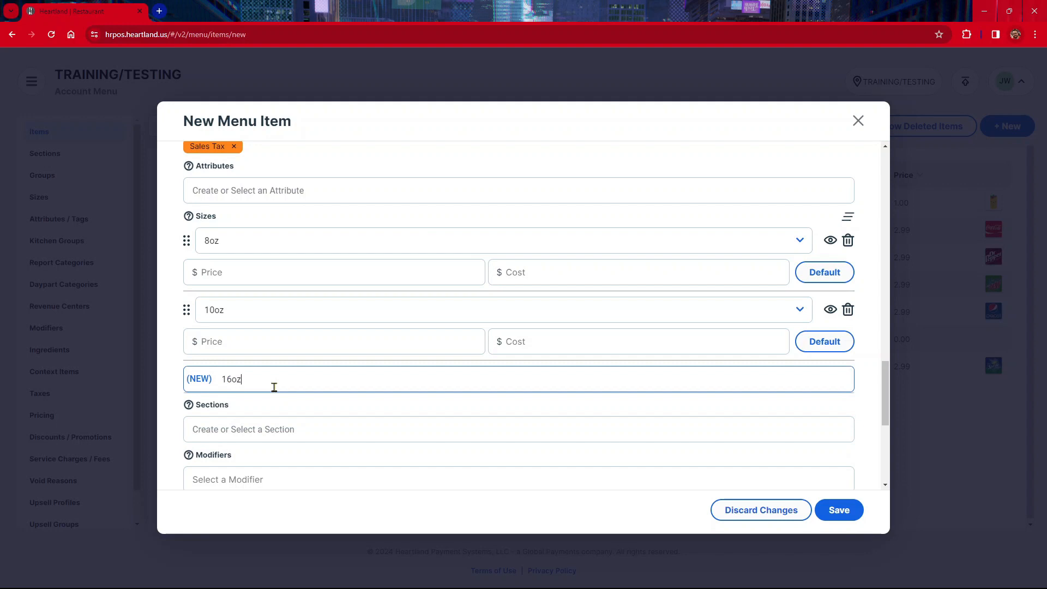
{"action": "type", "text": "oz"}
{"action": "key", "text": "Return"}
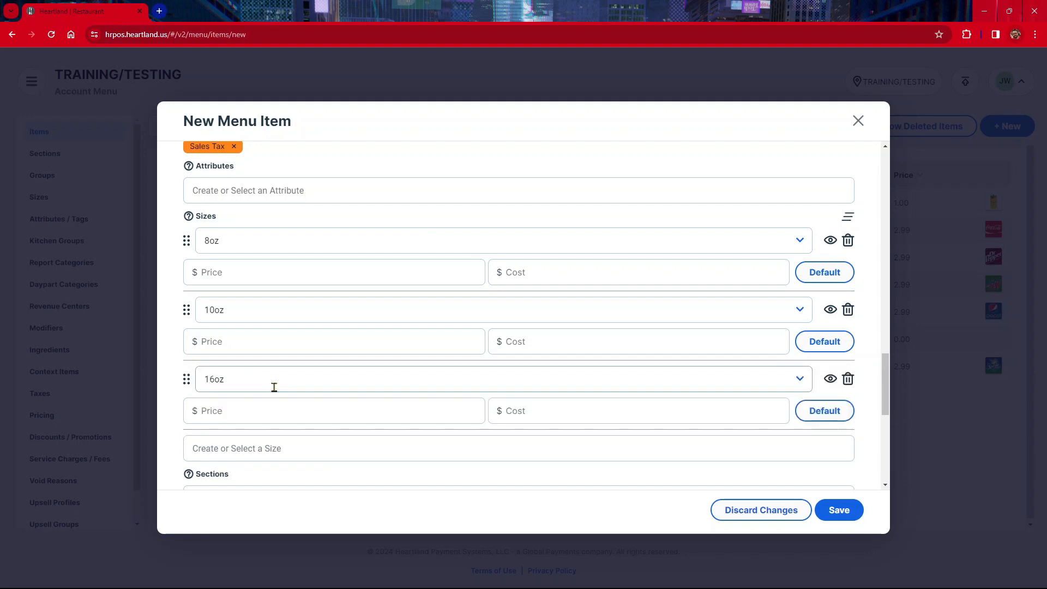
Set the size prices to $10 for 8oz, $15 for 10oz and $20 for 16oz
{"action": "left_click", "coordinate": [285, 270]}
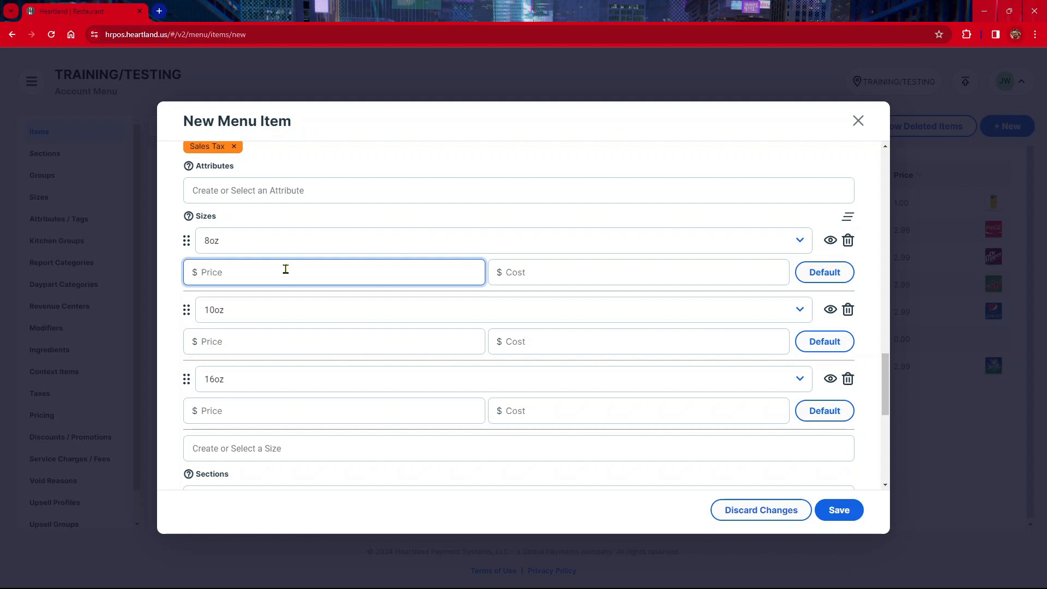
{"action": "type", "text": "10"}
{"action": "left_click", "coordinate": [253, 333]}
{"action": "type", "text": "15"}
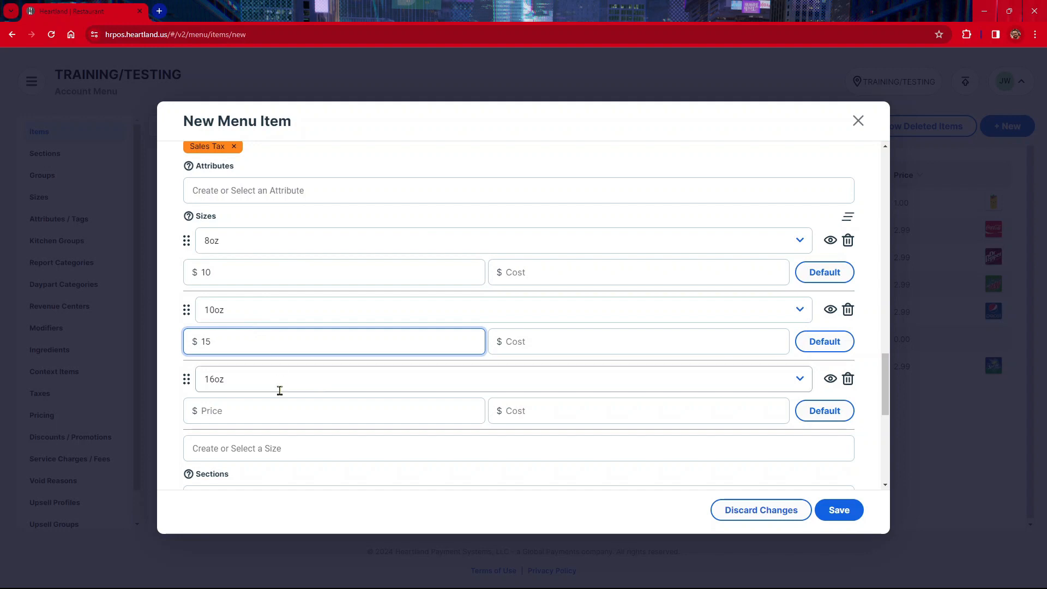
{"action": "left_click", "coordinate": [280, 412]}
{"action": "type", "text": "20"}
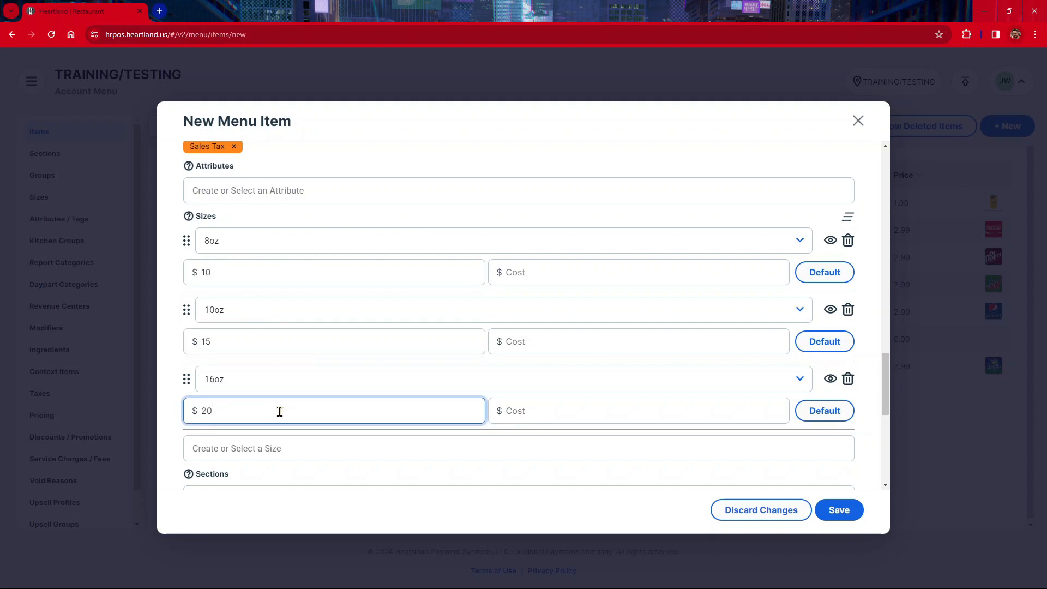
Set the size costs to $3 for 8oz, $4 for 10oz and $5 for 16oz
{"action": "left_click", "coordinate": [537, 273]}
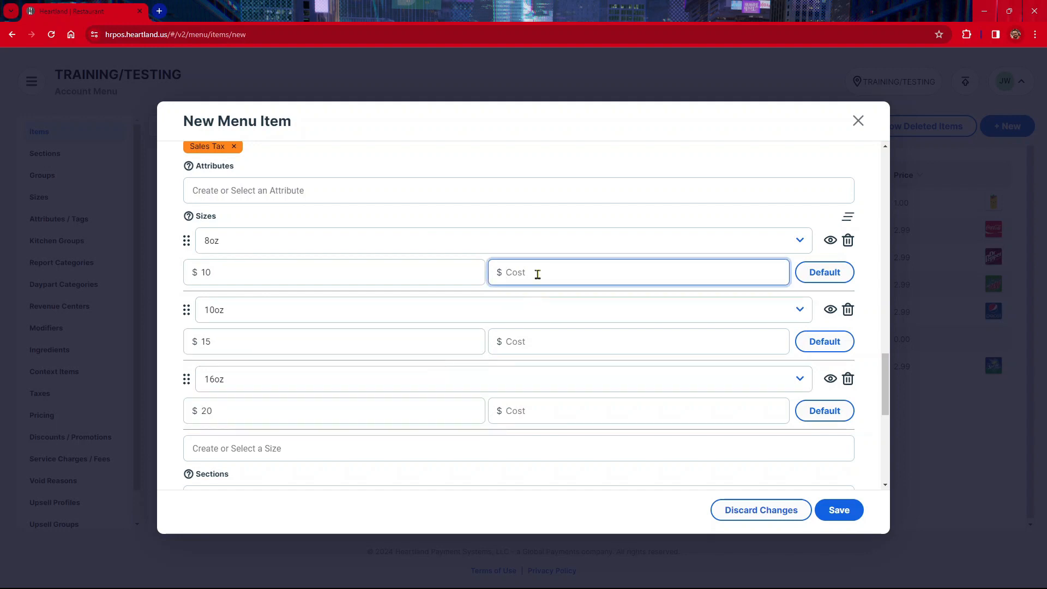
{"action": "type", "text": "3"}
{"action": "left_click", "coordinate": [539, 330]}
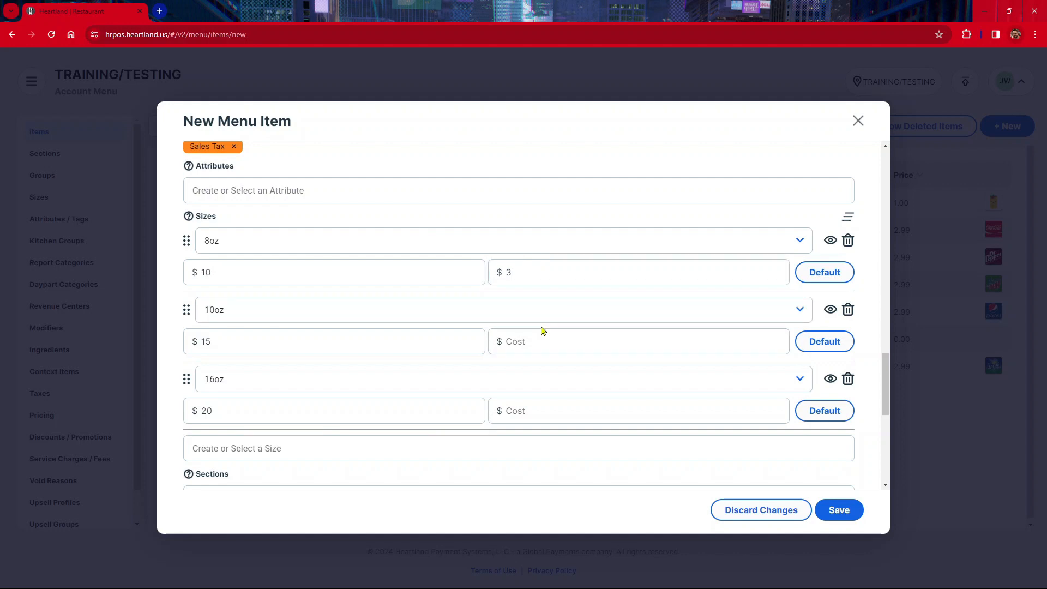
{"action": "left_click", "coordinate": [541, 338]}
{"action": "type", "text": "4"}
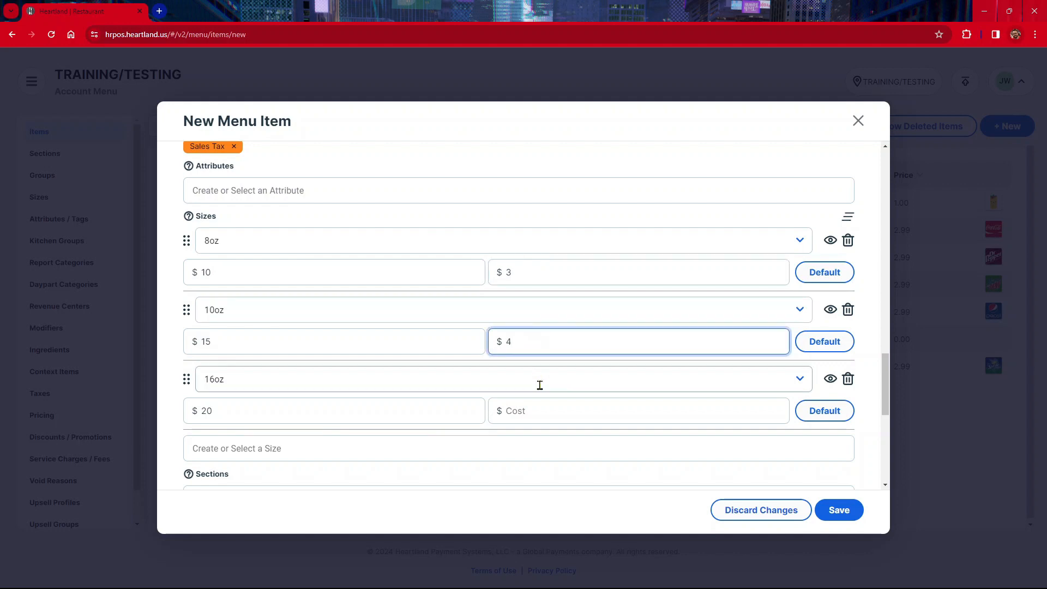
{"action": "left_click", "coordinate": [540, 411]}
{"action": "type", "text": "5"}
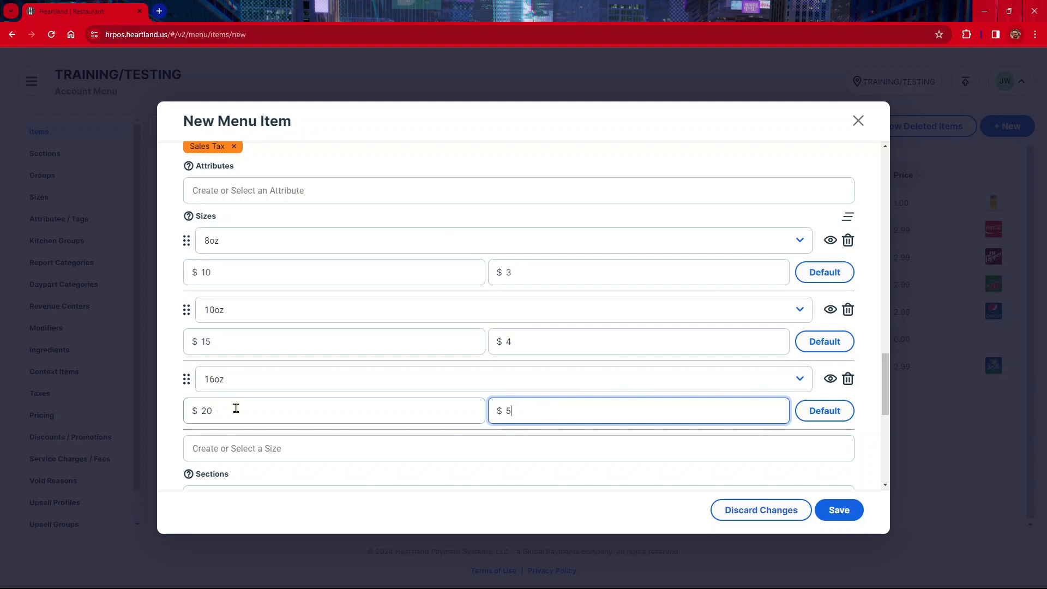
Check the item's base Price field at the start of the form
{"action": "scroll", "coordinate": [254, 333], "scroll_direction": "up", "scroll_amount": 1}
{"action": "scroll", "coordinate": [253, 334], "scroll_direction": "up", "scroll_amount": 20}
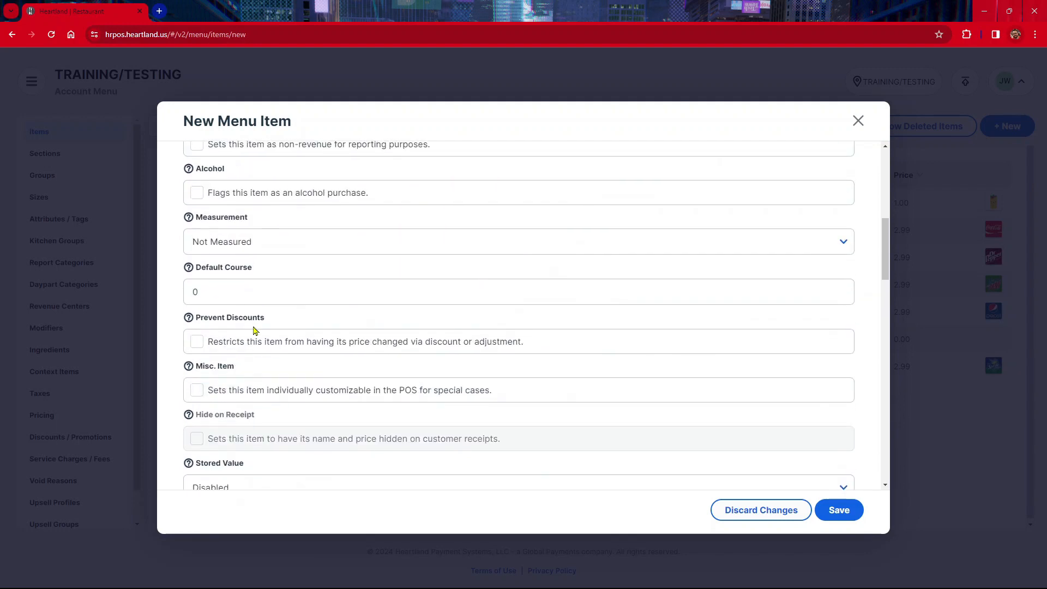
{"action": "scroll", "coordinate": [254, 331], "scroll_direction": "up", "scroll_amount": 3}
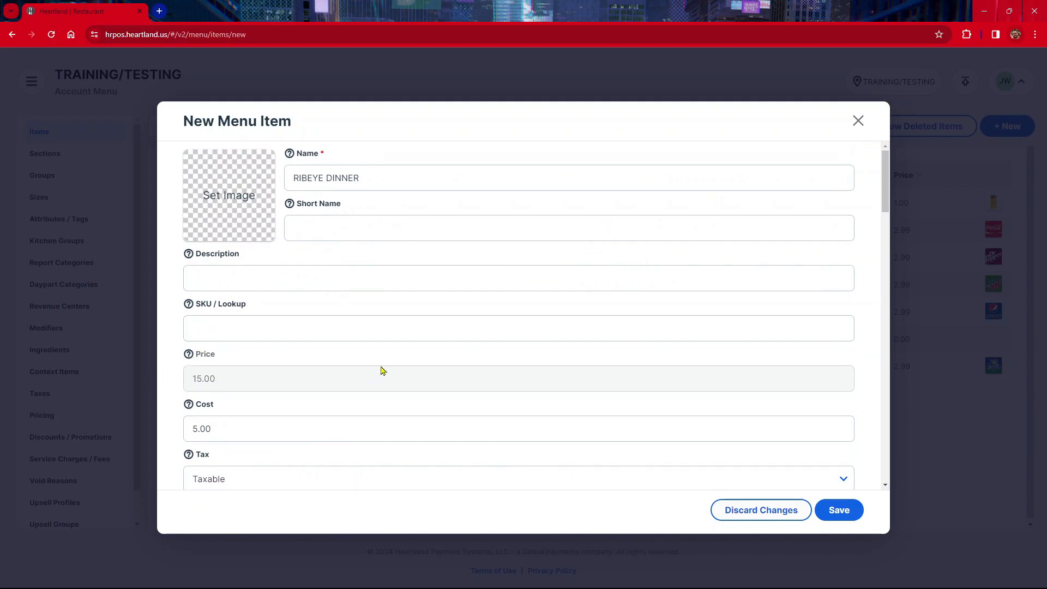
Assign the item to the ENTREES and LUNCH sections
{"action": "scroll", "coordinate": [370, 376], "scroll_direction": "down", "scroll_amount": 5}
{"action": "scroll", "coordinate": [371, 376], "scroll_direction": "down", "scroll_amount": 12}
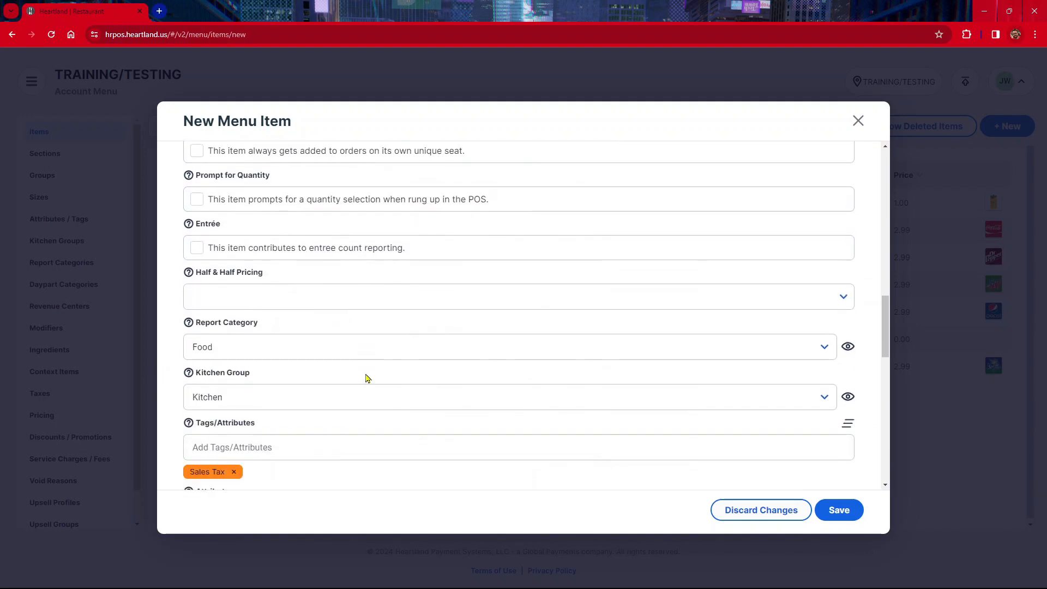
{"action": "scroll", "coordinate": [366, 377], "scroll_direction": "down", "scroll_amount": 7}
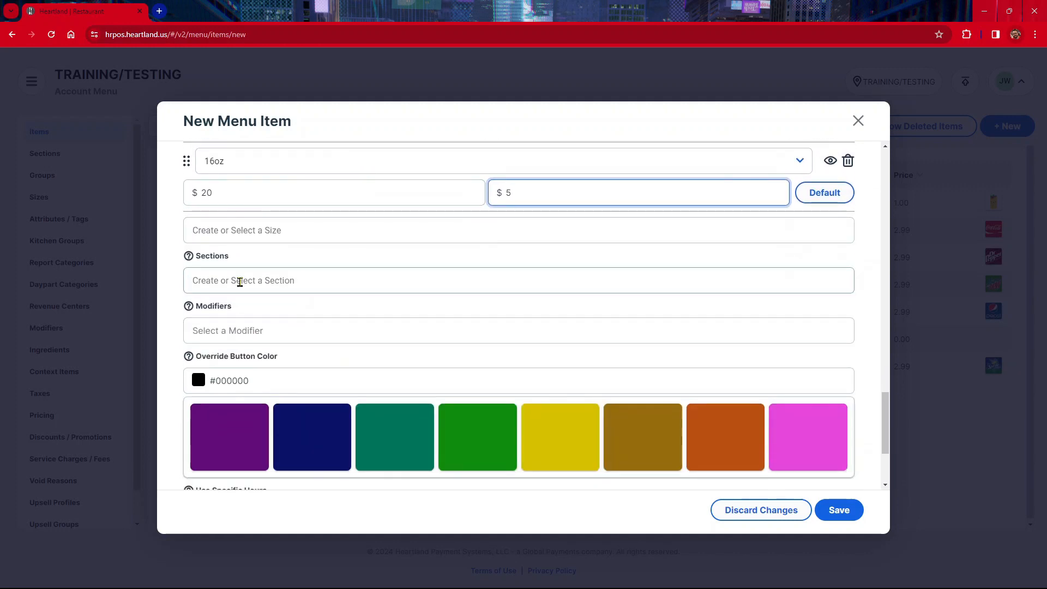
{"action": "left_click", "coordinate": [240, 281]}
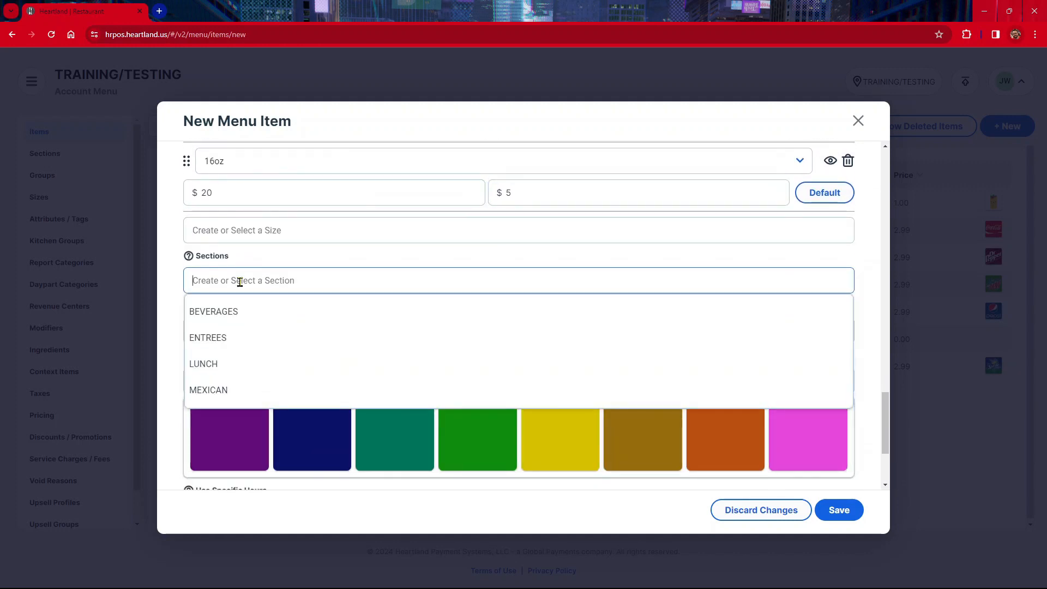
{"action": "left_click", "coordinate": [238, 345]}
{"action": "scroll", "coordinate": [281, 343], "scroll_direction": "down", "scroll_amount": 1}
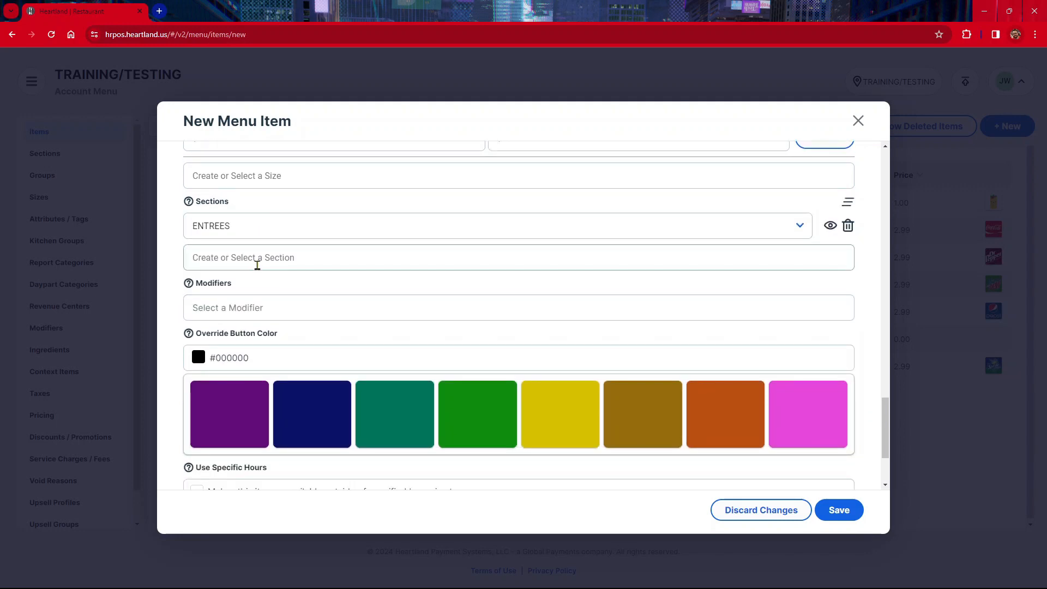
{"action": "left_click", "coordinate": [257, 263]}
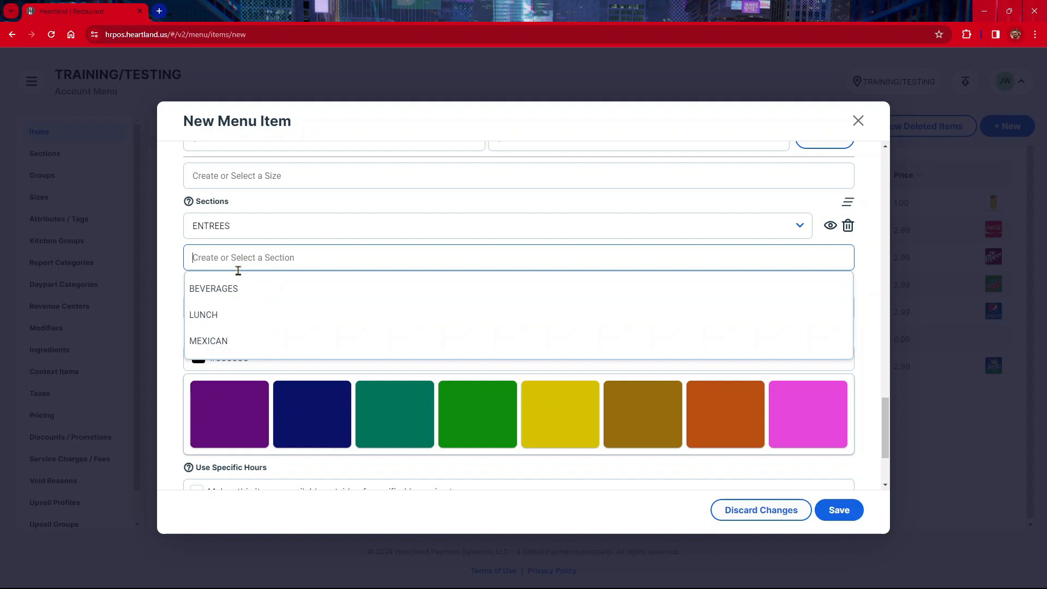
{"action": "left_click", "coordinate": [236, 318]}
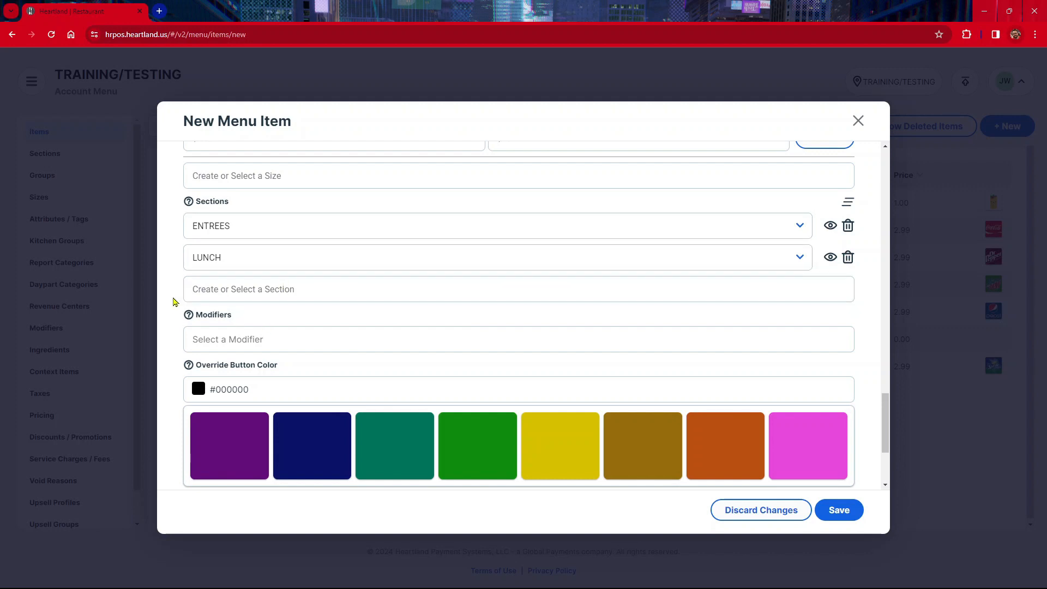
Add the "How would you like that cooked?" modifier to the item
{"action": "left_click", "coordinate": [257, 348]}
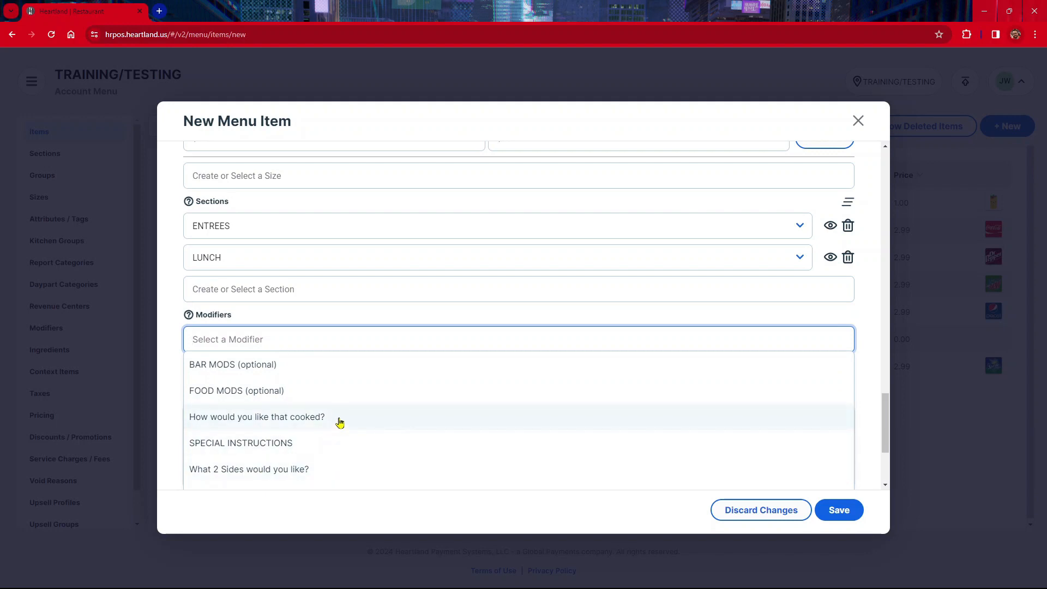
{"action": "left_click", "coordinate": [339, 422]}
{"action": "scroll", "coordinate": [339, 414], "scroll_direction": "down", "scroll_amount": 2}
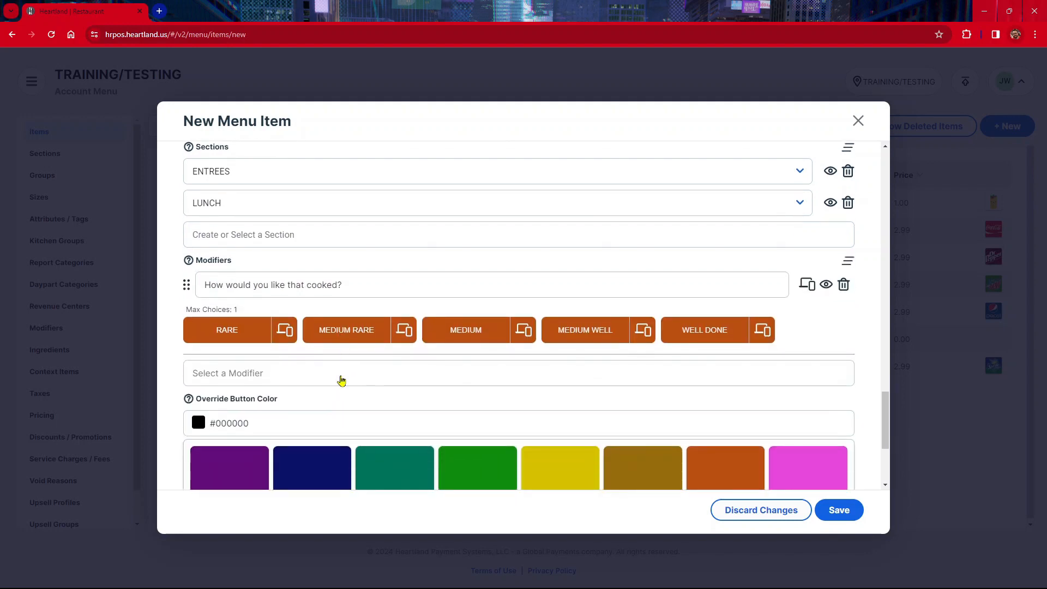
Add the "What 2 Sides would you like?" modifier to the item, ordered after "How would you like that cooked?"
{"action": "left_click", "coordinate": [279, 329]}
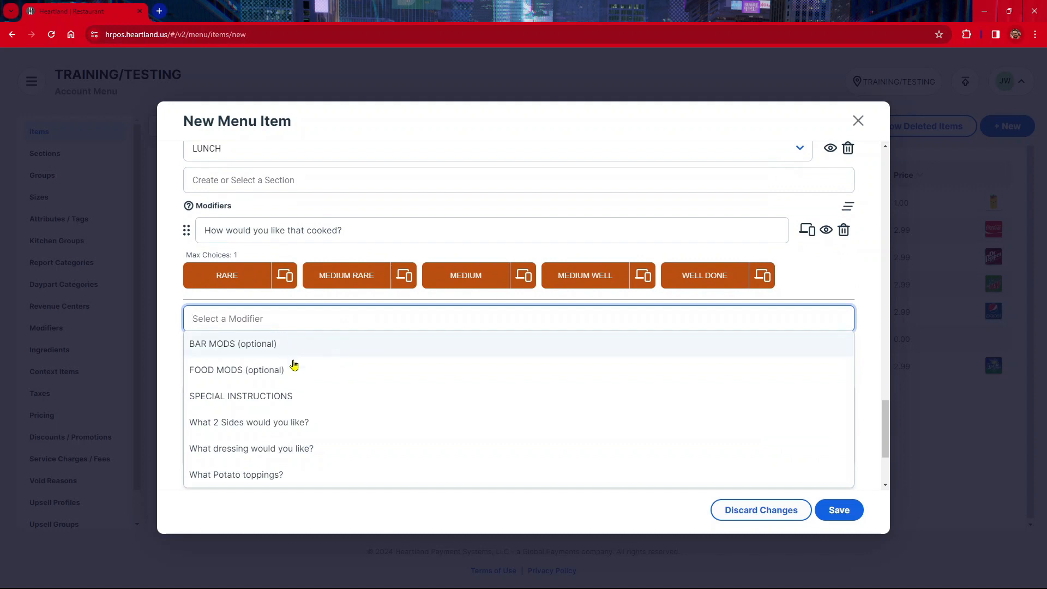
{"action": "left_click", "coordinate": [324, 424]}
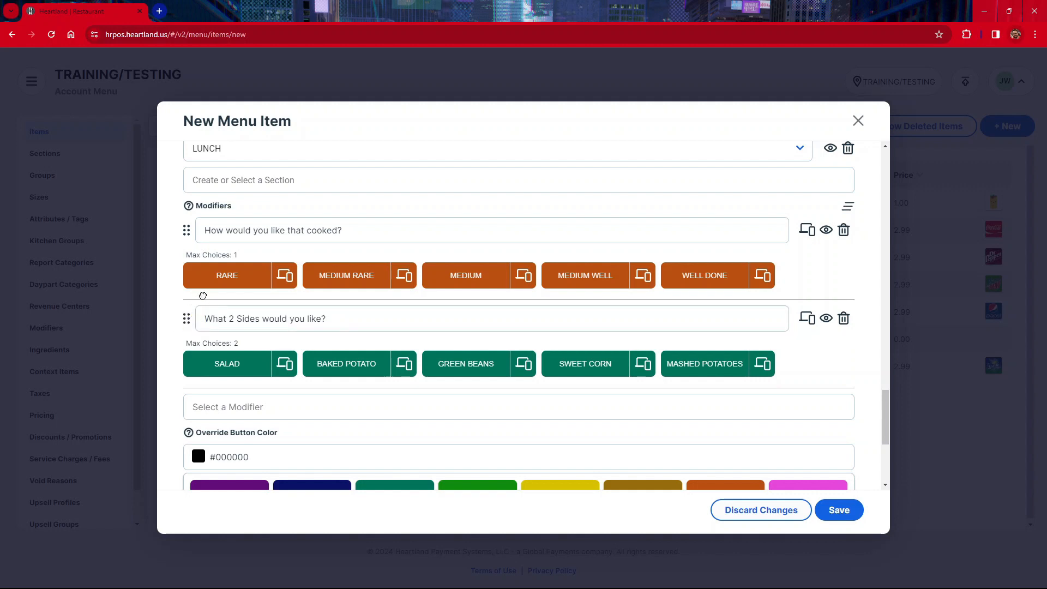
{"action": "left_click_drag", "start_coordinate": [186, 319], "coordinate": [203, 254]}
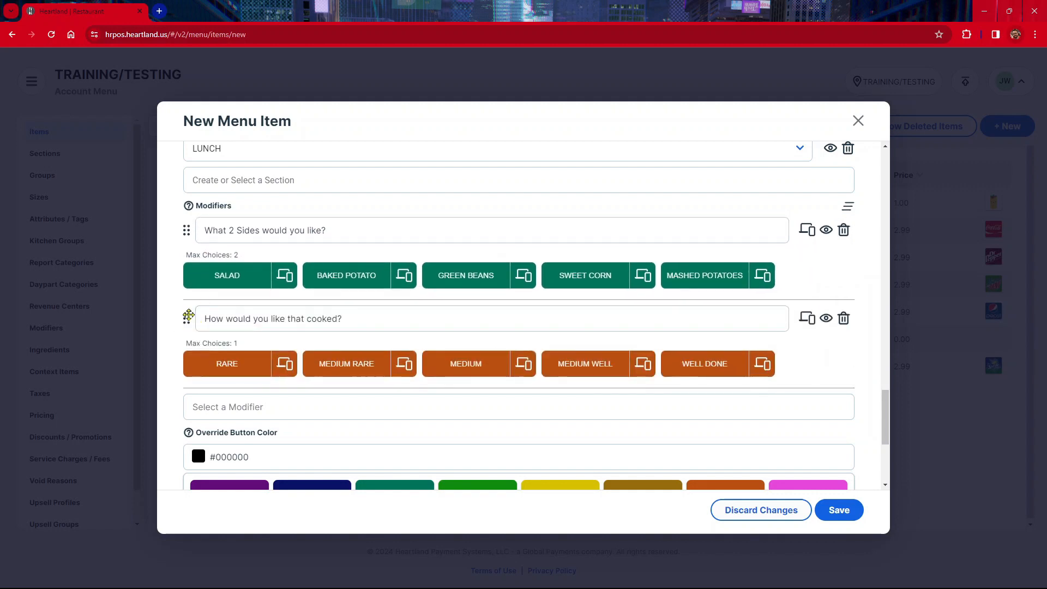
{"action": "left_click_drag", "start_coordinate": [201, 312], "coordinate": [212, 241]}
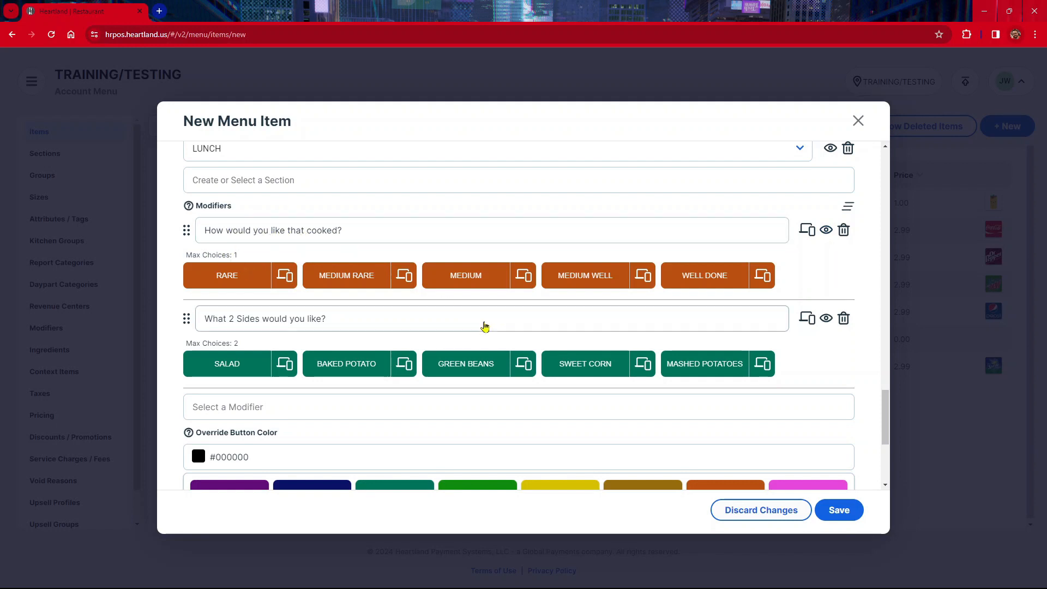
Try toggling online-order visibility for the "How would you like that cooked?" modifier and its MEDIUM WELL and WELL DONE choices
{"action": "left_click", "coordinate": [806, 230]}
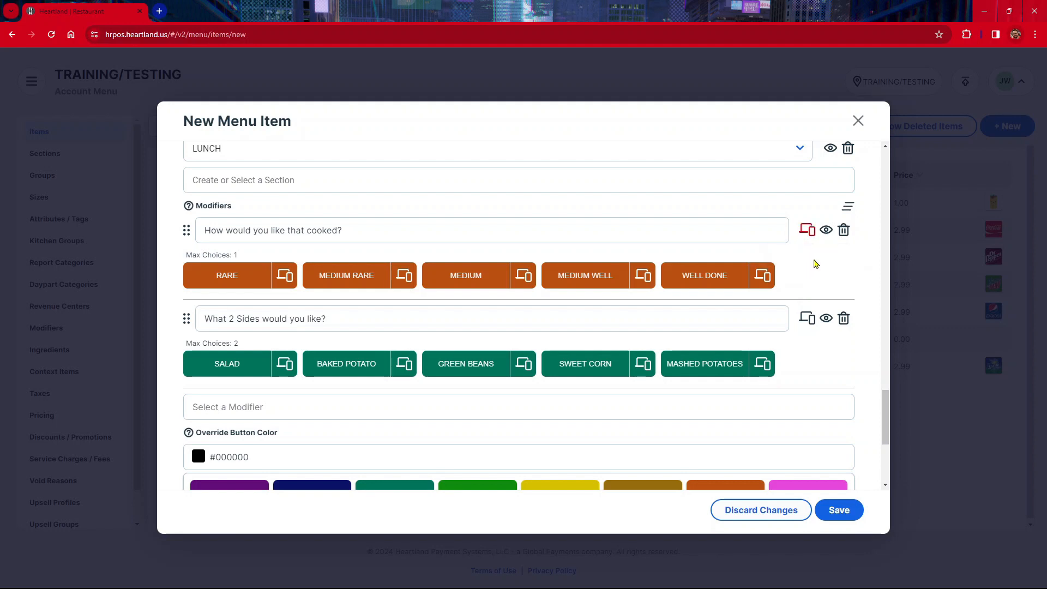
{"action": "left_click", "coordinate": [807, 231]}
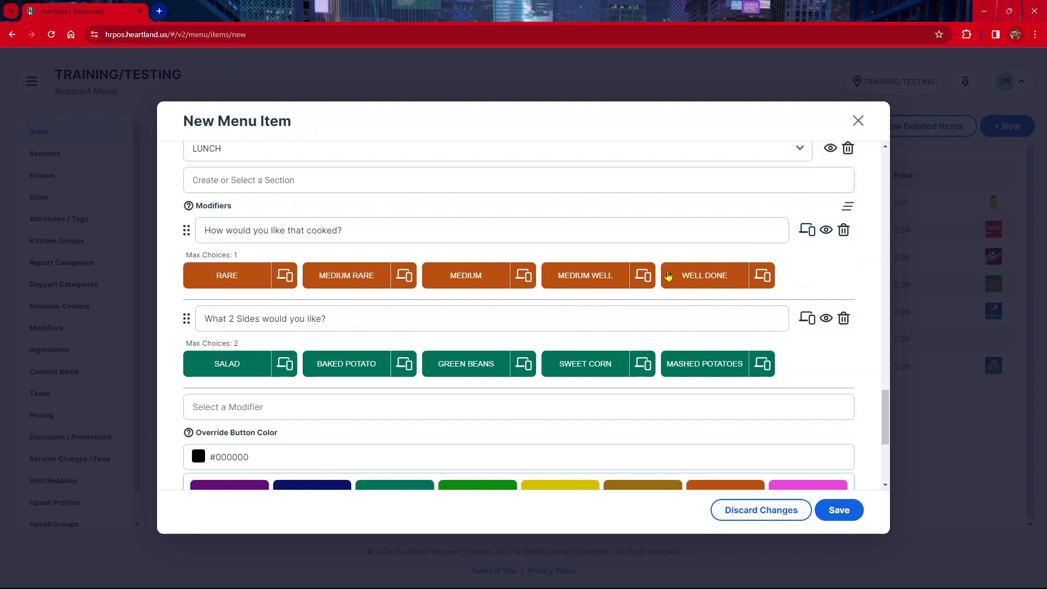
{"action": "left_click", "coordinate": [642, 275]}
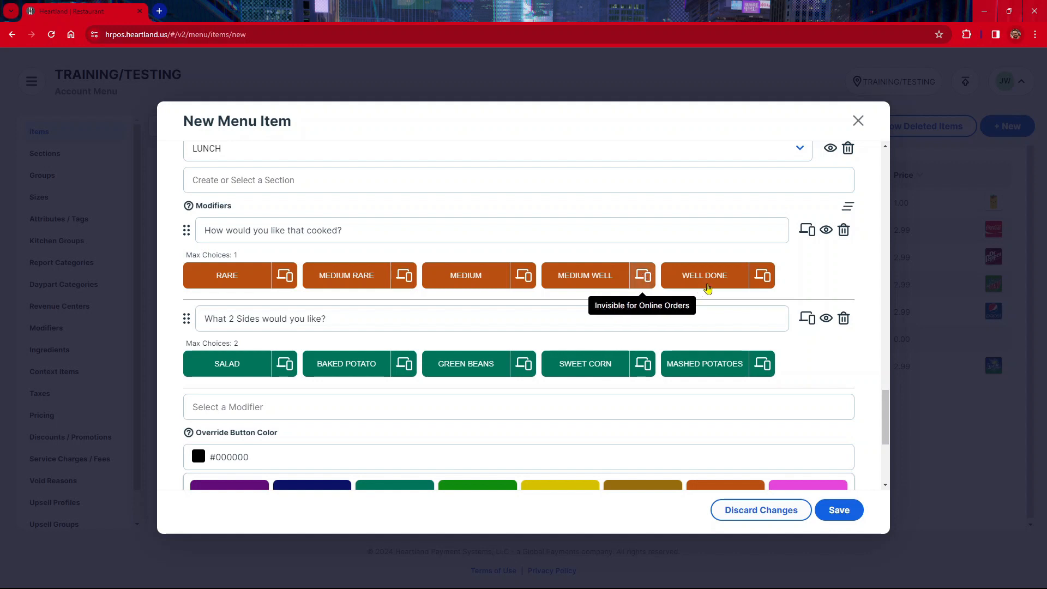
{"action": "left_click", "coordinate": [762, 275]}
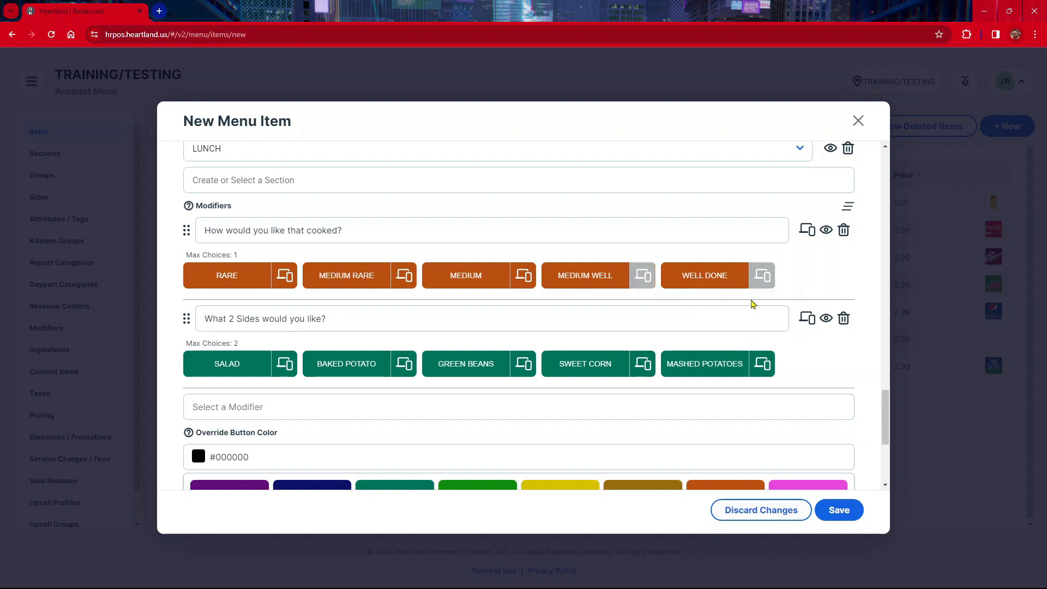
{"action": "left_click", "coordinate": [761, 277]}
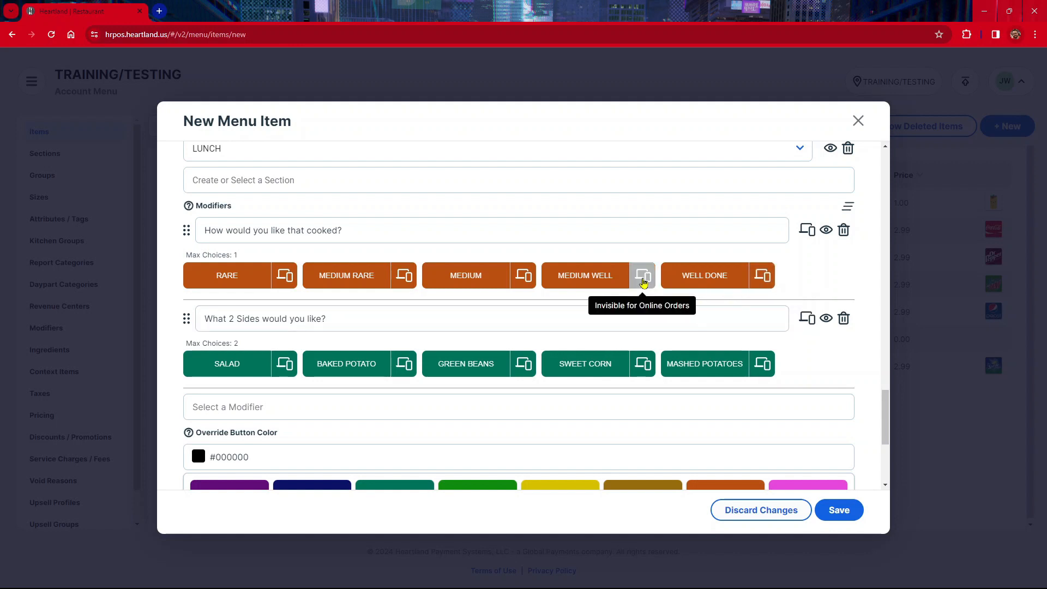
Set the item's override button color to the purple swatch, #620C78
{"action": "scroll", "coordinate": [787, 311], "scroll_direction": "down", "scroll_amount": 4}
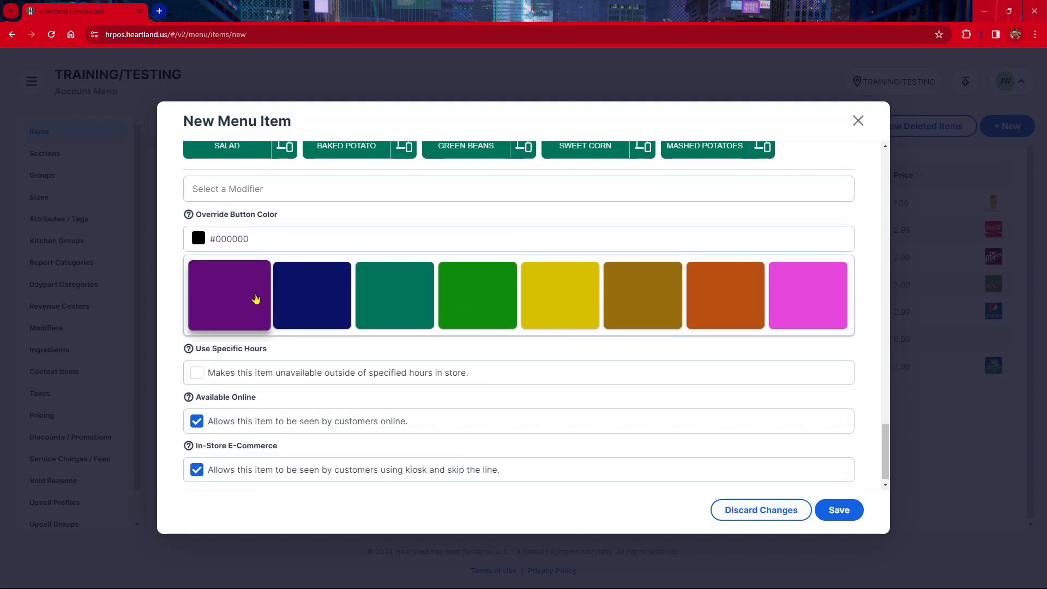
{"action": "left_click", "coordinate": [256, 299]}
Enable specific hours for the item and add Friday and Saturday as its available days
{"action": "scroll", "coordinate": [263, 382], "scroll_direction": "down", "scroll_amount": 1}
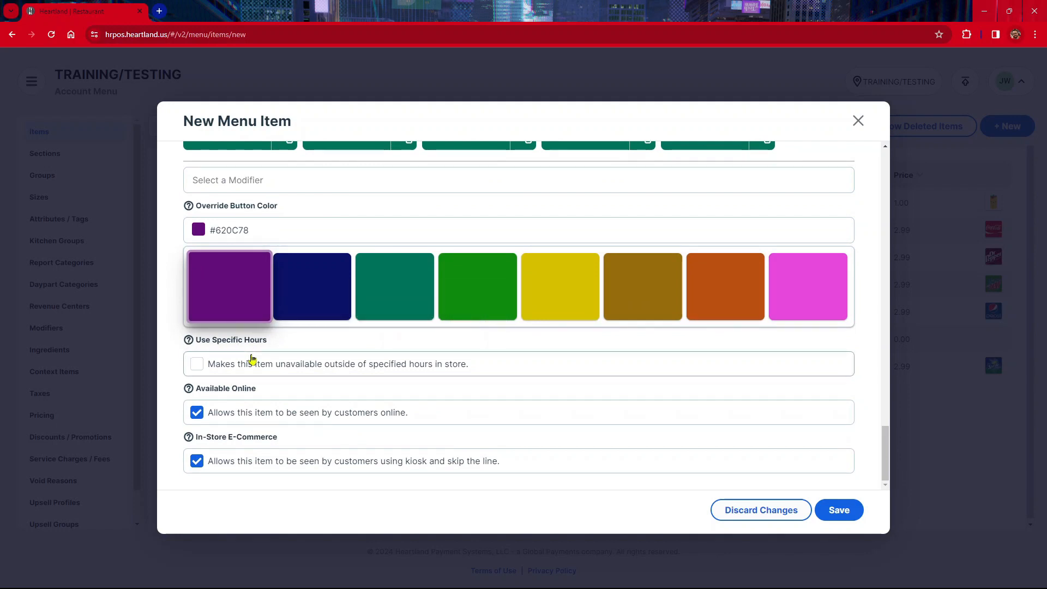
{"action": "left_click", "coordinate": [197, 367]}
{"action": "left_click", "coordinate": [232, 415]}
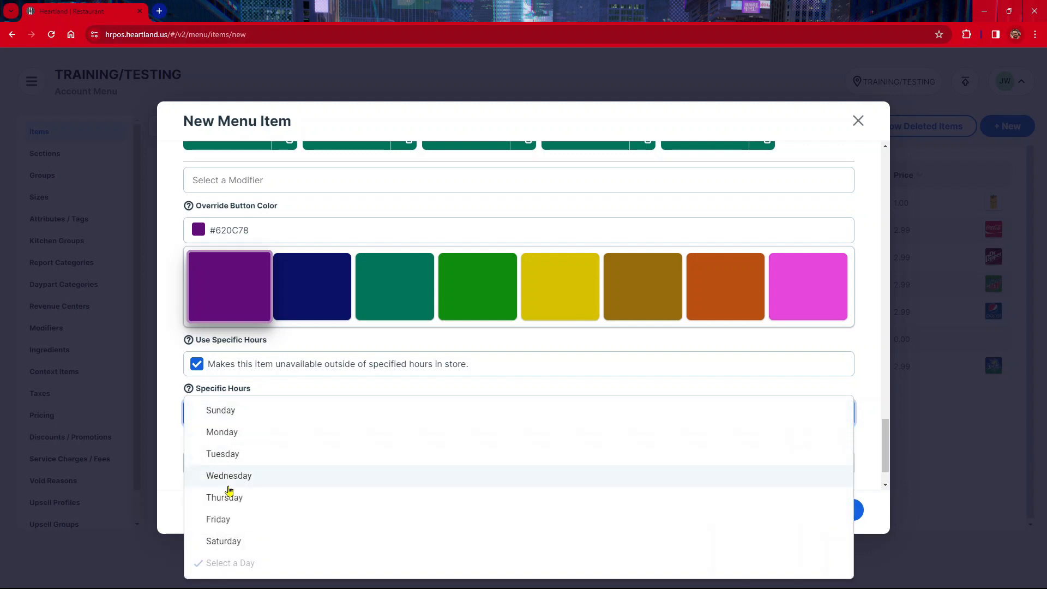
{"action": "left_click", "coordinate": [269, 517]}
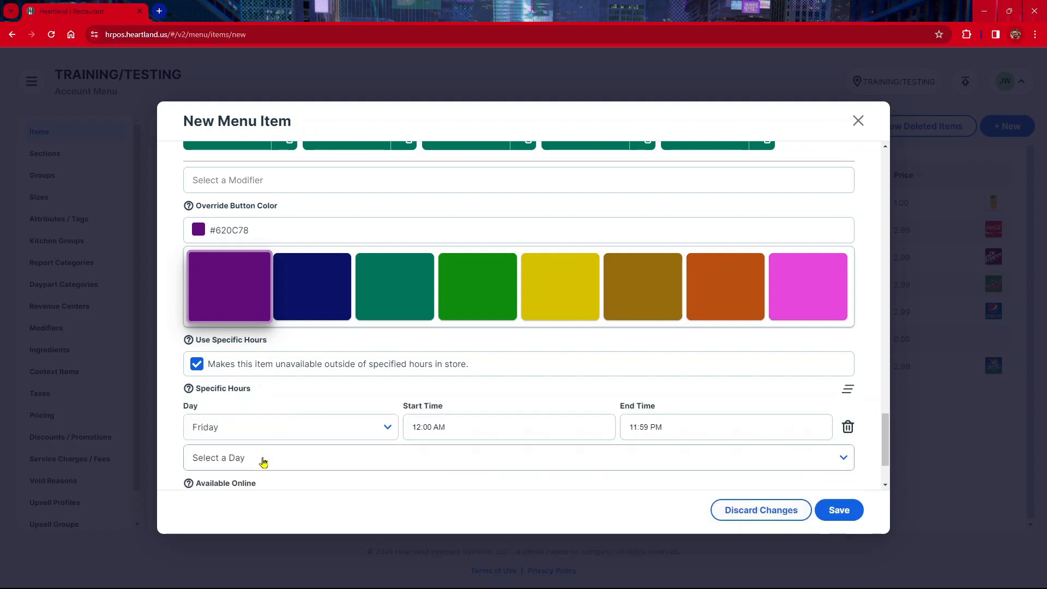
{"action": "left_click", "coordinate": [264, 459]}
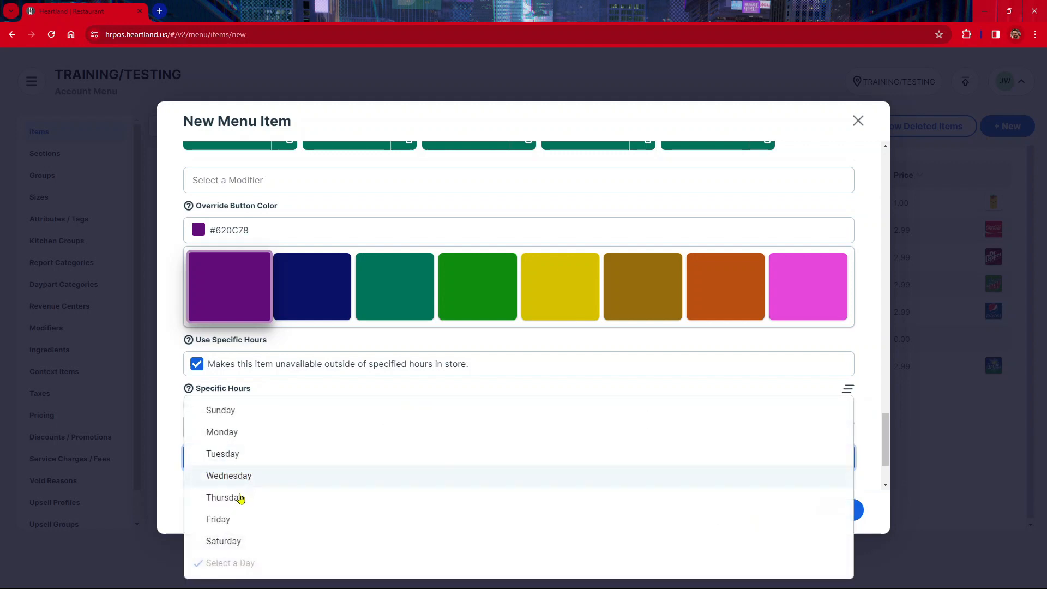
{"action": "left_click", "coordinate": [229, 541]}
{"action": "scroll", "coordinate": [489, 402], "scroll_direction": "down", "scroll_amount": 2}
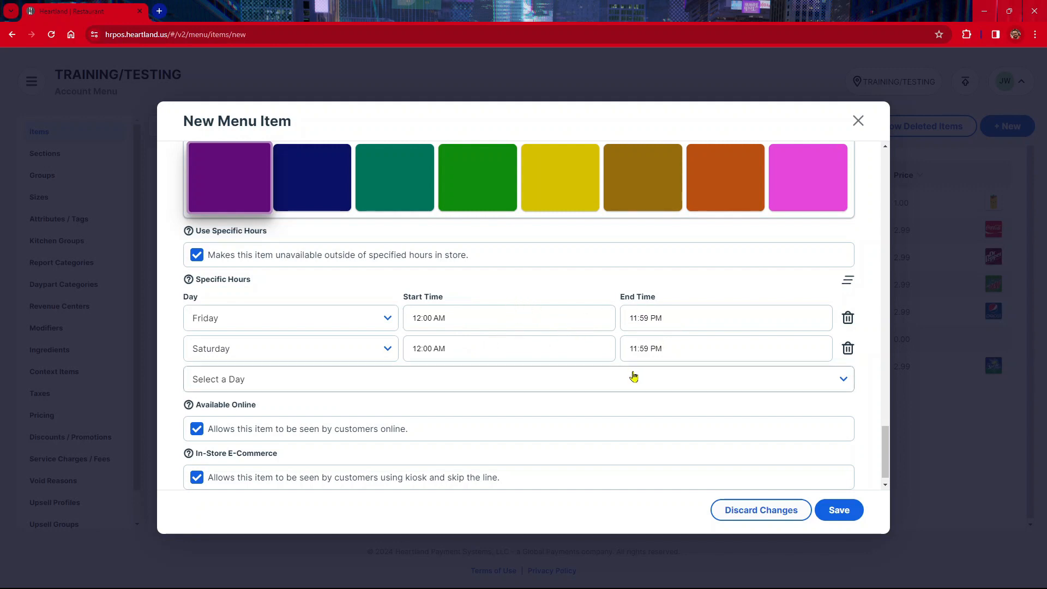
Leave the item available online, save the new menu item and close its form
{"action": "scroll", "coordinate": [332, 381], "scroll_direction": "down", "scroll_amount": 1}
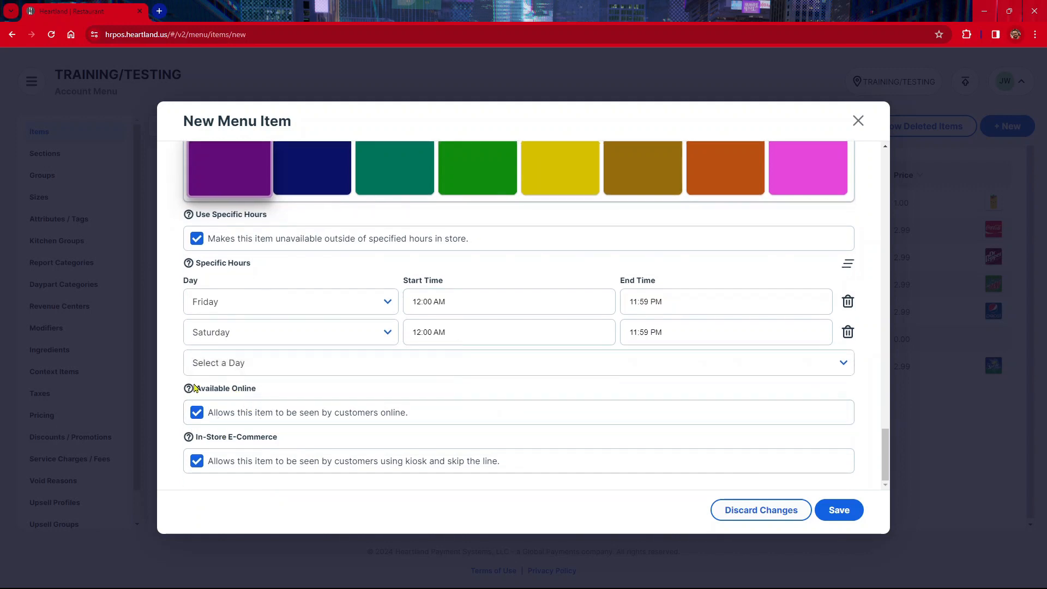
{"action": "left_click", "coordinate": [199, 414]}
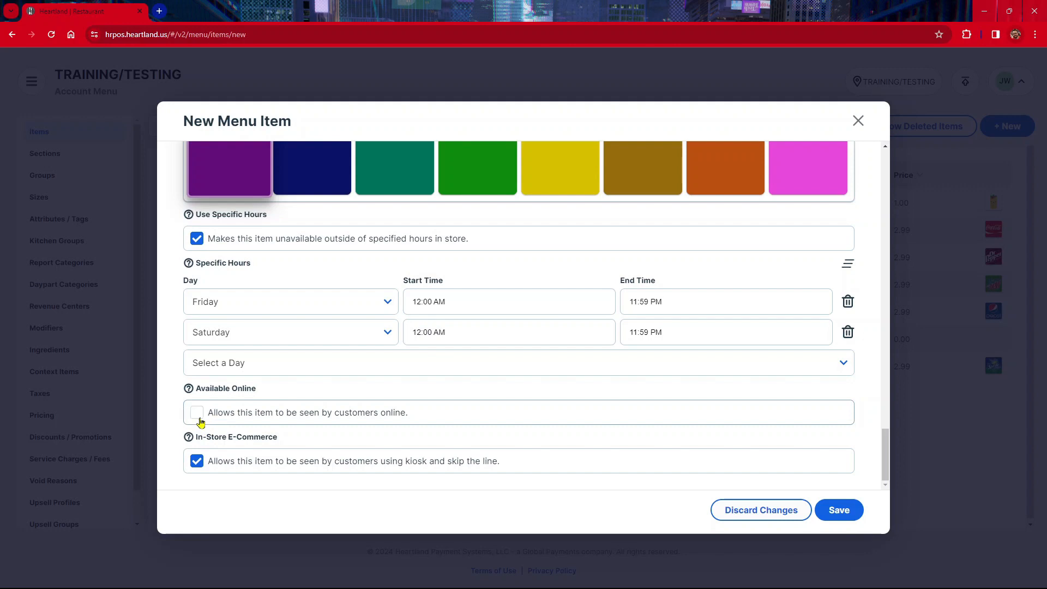
{"action": "left_click", "coordinate": [199, 419]}
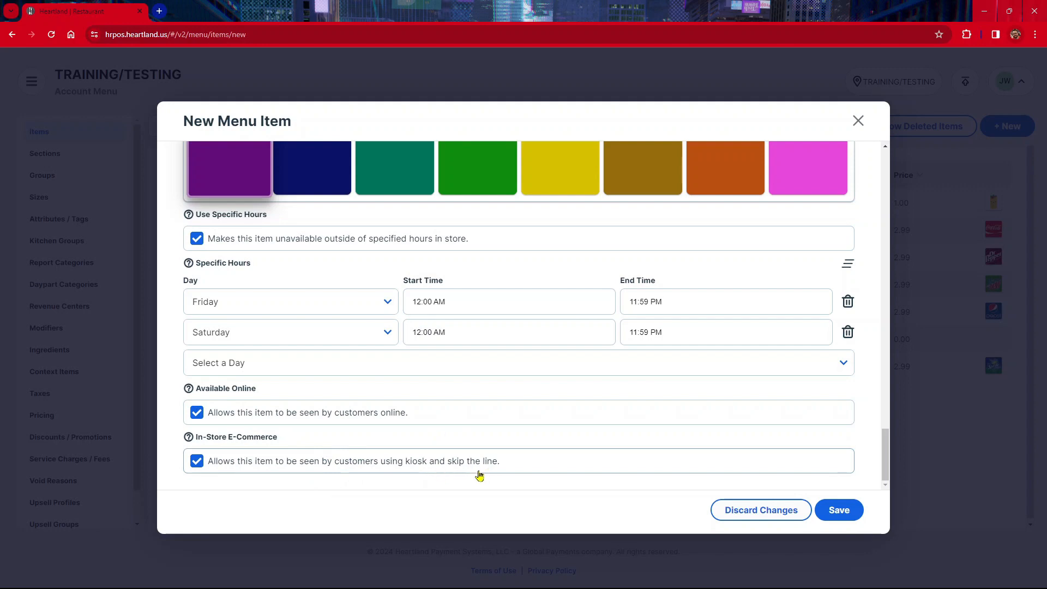
{"action": "left_click", "coordinate": [839, 511]}
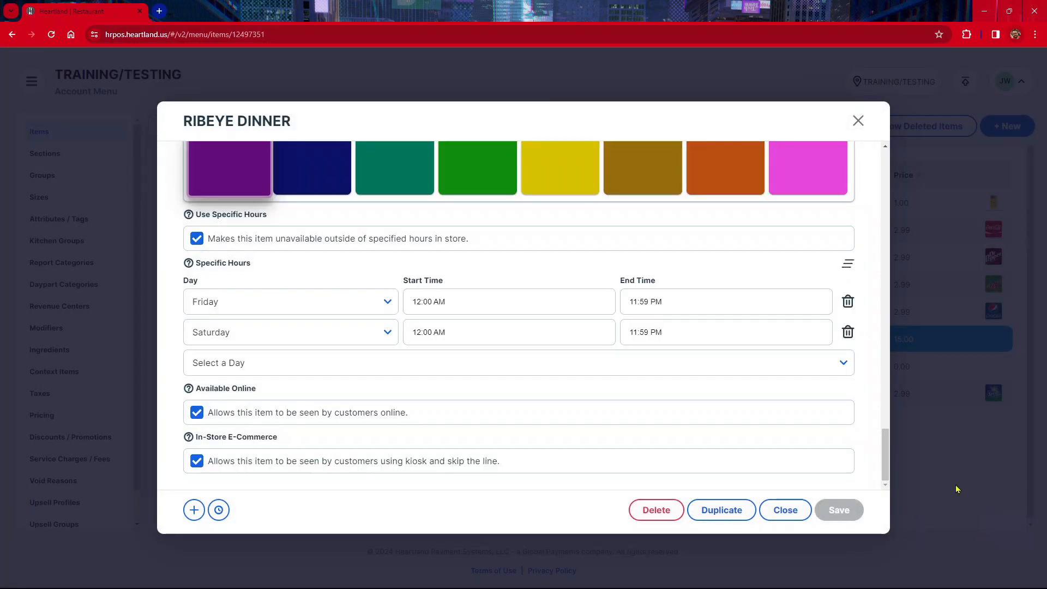
{"action": "left_click", "coordinate": [857, 122]}
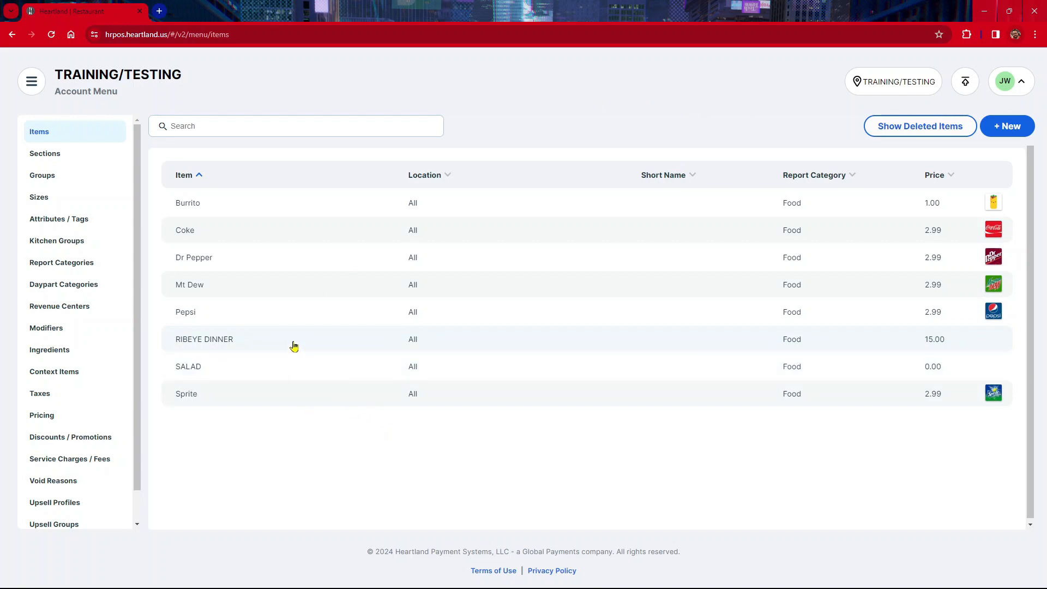
Duplicate the RIBEYE DINNER item and name the copy T-BONE DINNER
{"action": "left_click", "coordinate": [222, 342]}
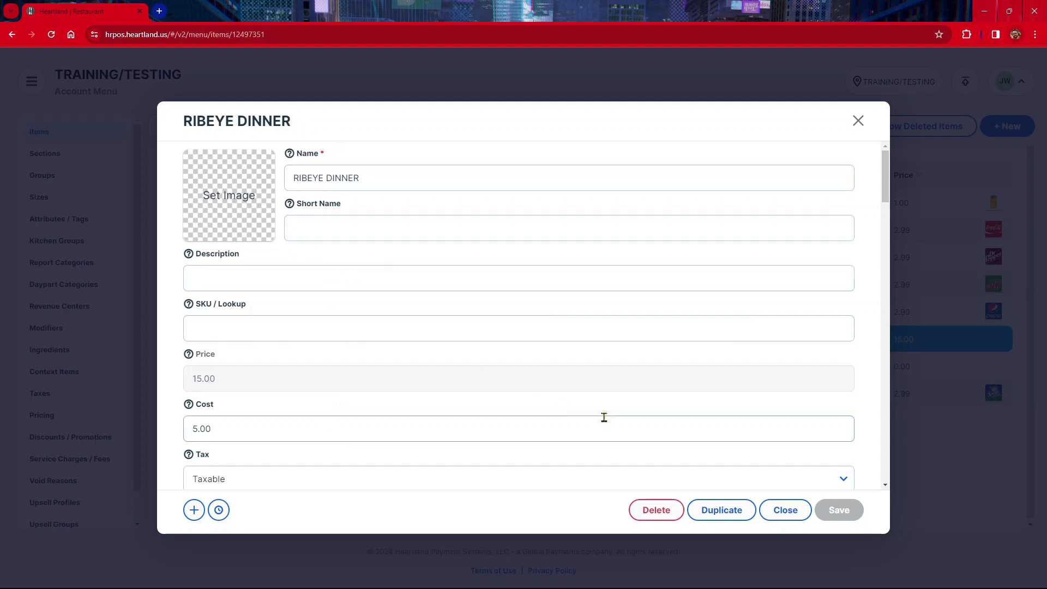
{"action": "left_click", "coordinate": [730, 518]}
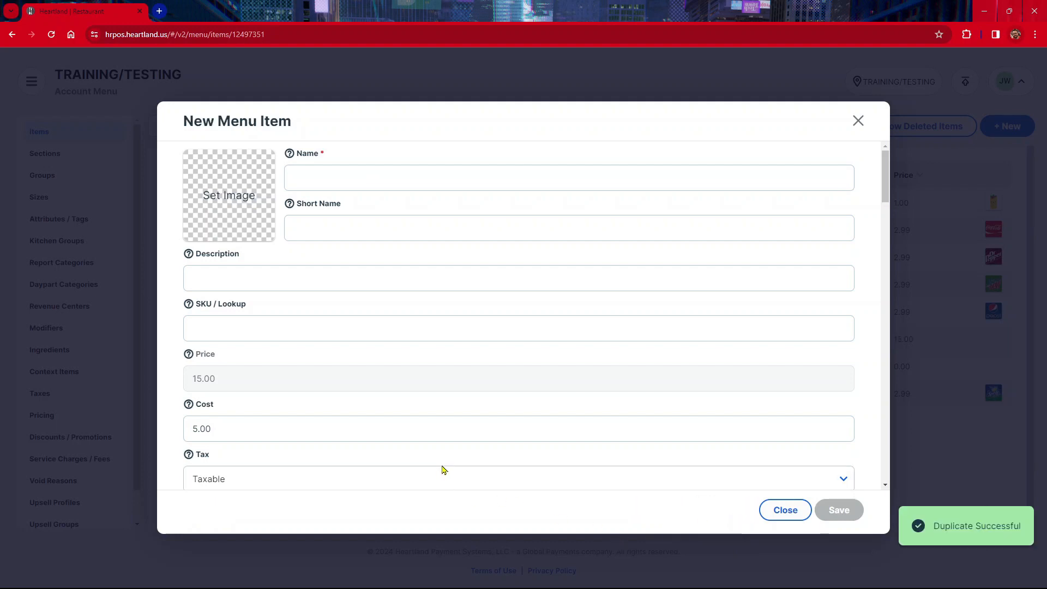
{"action": "left_click", "coordinate": [333, 184]}
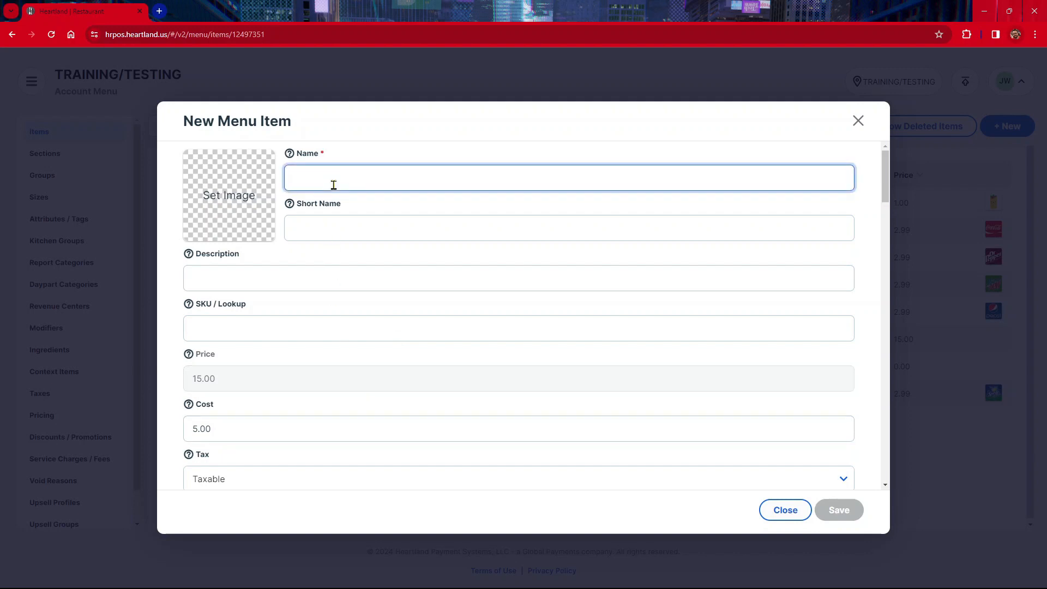
{"action": "type", "text": "T-BONE"}
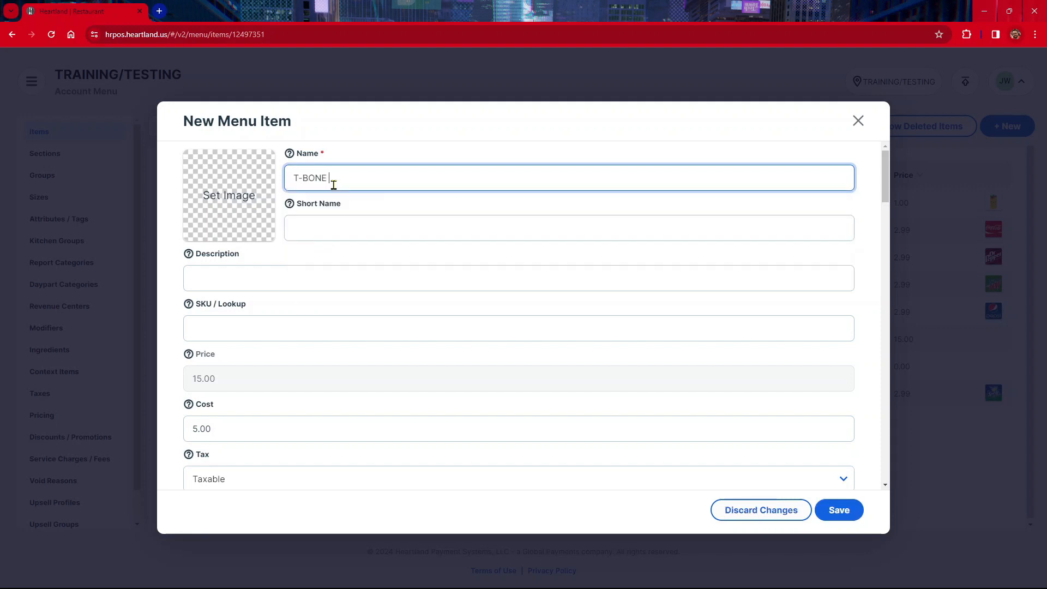
{"action": "type", "text": " DINNER"}
Review the duplicated item's tax, categories, tags, sizes, sections, modifiers and button color
{"action": "scroll", "coordinate": [329, 344], "scroll_direction": "down", "scroll_amount": 2}
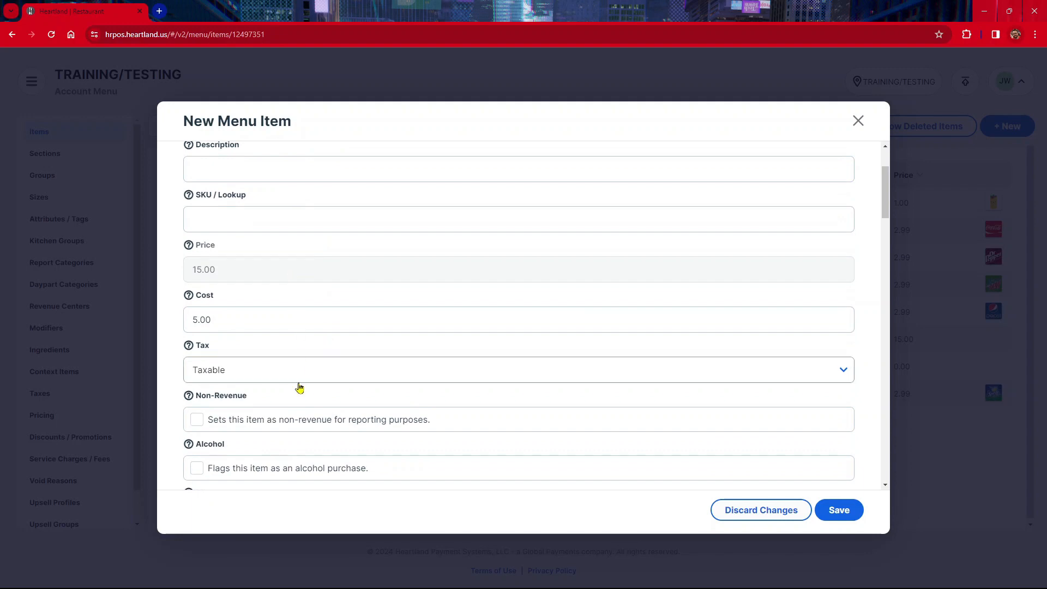
{"action": "scroll", "coordinate": [300, 388], "scroll_direction": "down", "scroll_amount": 1}
{"action": "scroll", "coordinate": [299, 388], "scroll_direction": "down", "scroll_amount": 10}
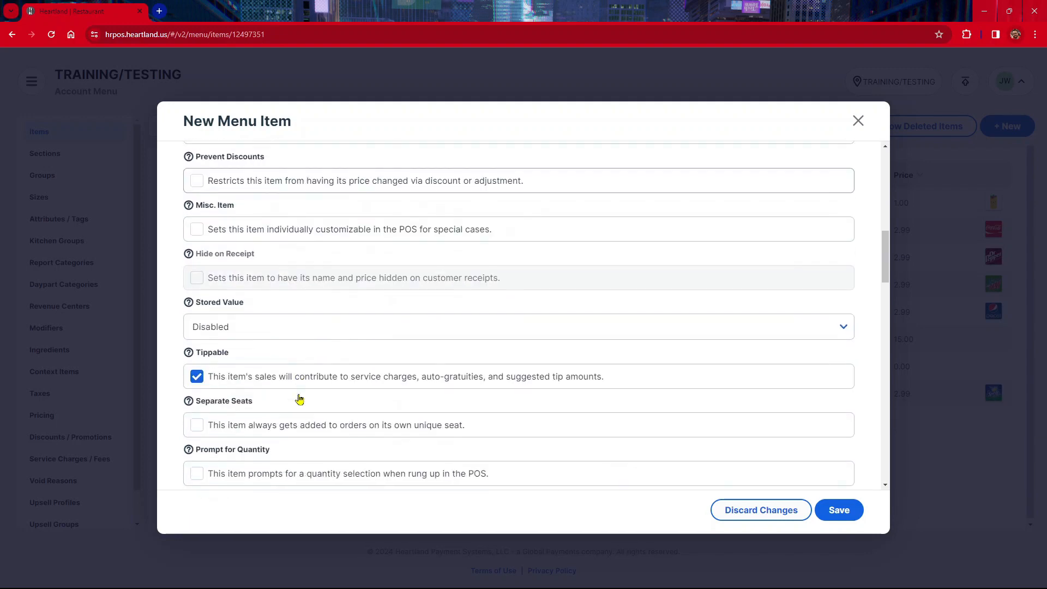
{"action": "scroll", "coordinate": [299, 399], "scroll_direction": "down", "scroll_amount": 6}
{"action": "scroll", "coordinate": [297, 388], "scroll_direction": "up", "scroll_amount": 3}
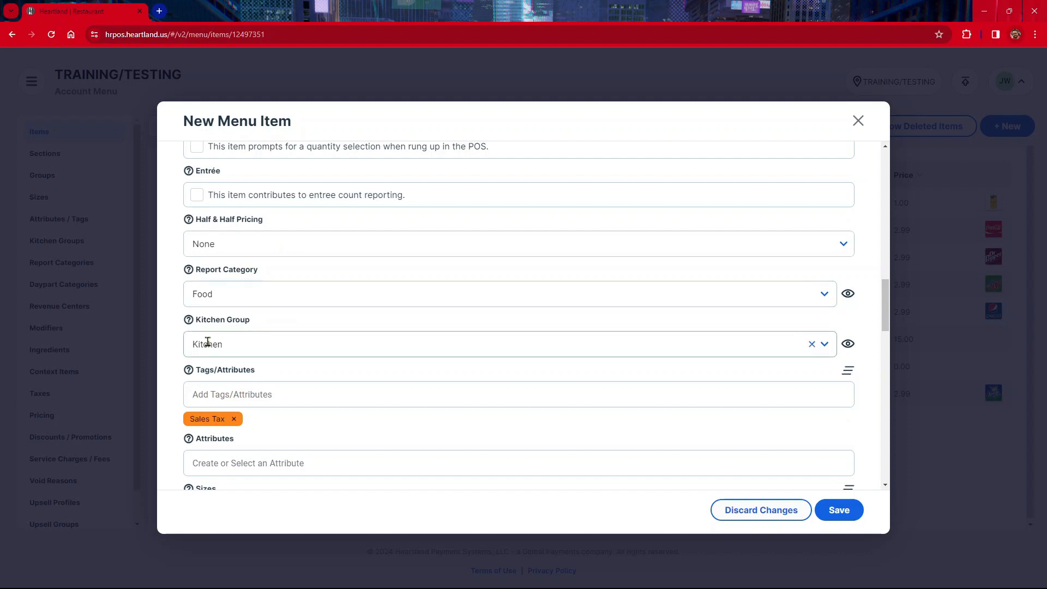
{"action": "scroll", "coordinate": [262, 431], "scroll_direction": "down", "scroll_amount": 2}
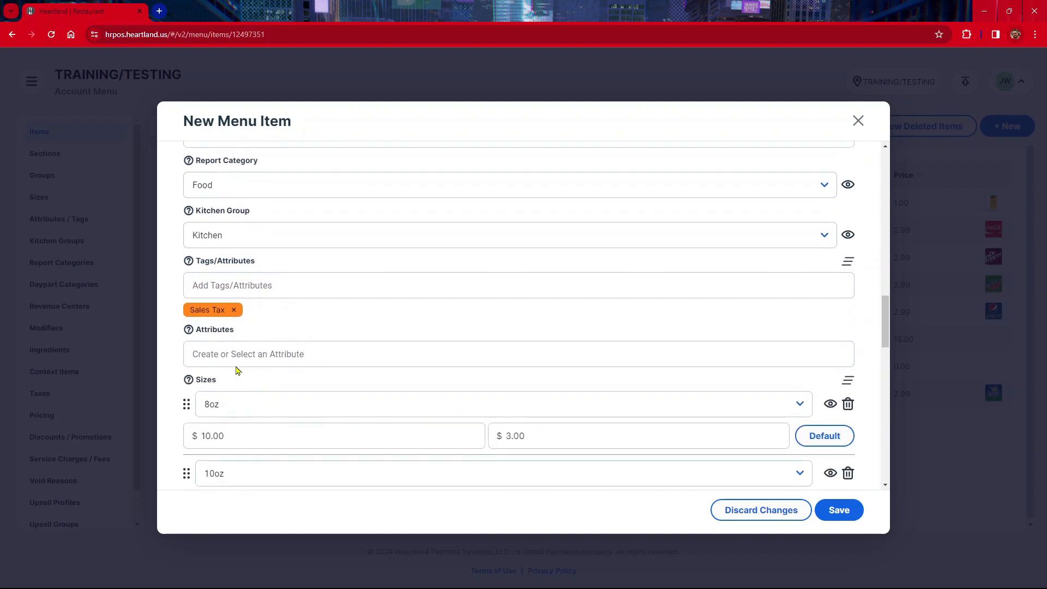
{"action": "scroll", "coordinate": [238, 343], "scroll_direction": "down", "scroll_amount": 6}
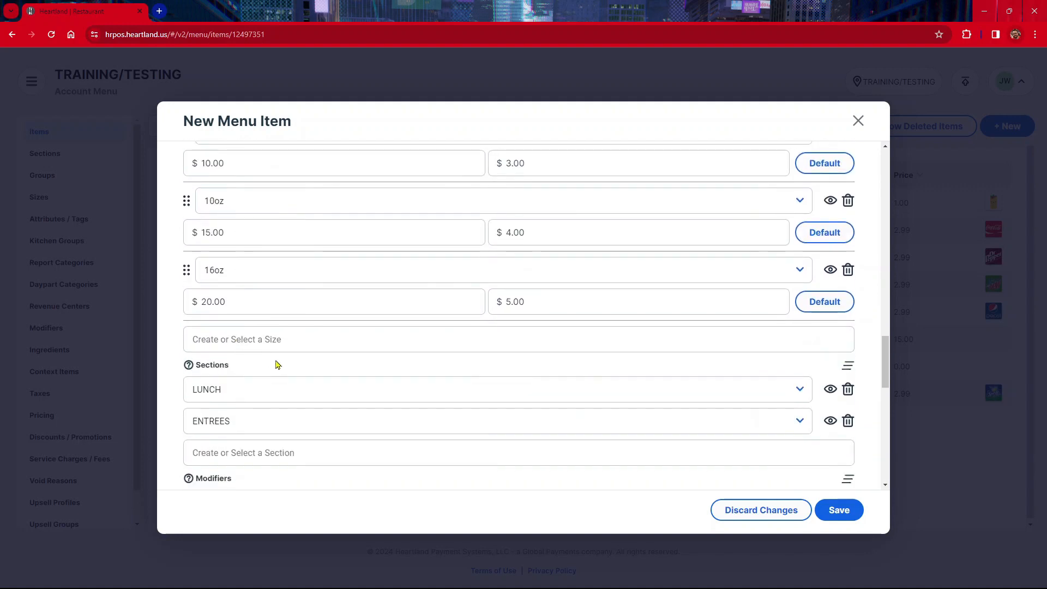
{"action": "scroll", "coordinate": [281, 338], "scroll_direction": "down", "scroll_amount": 1}
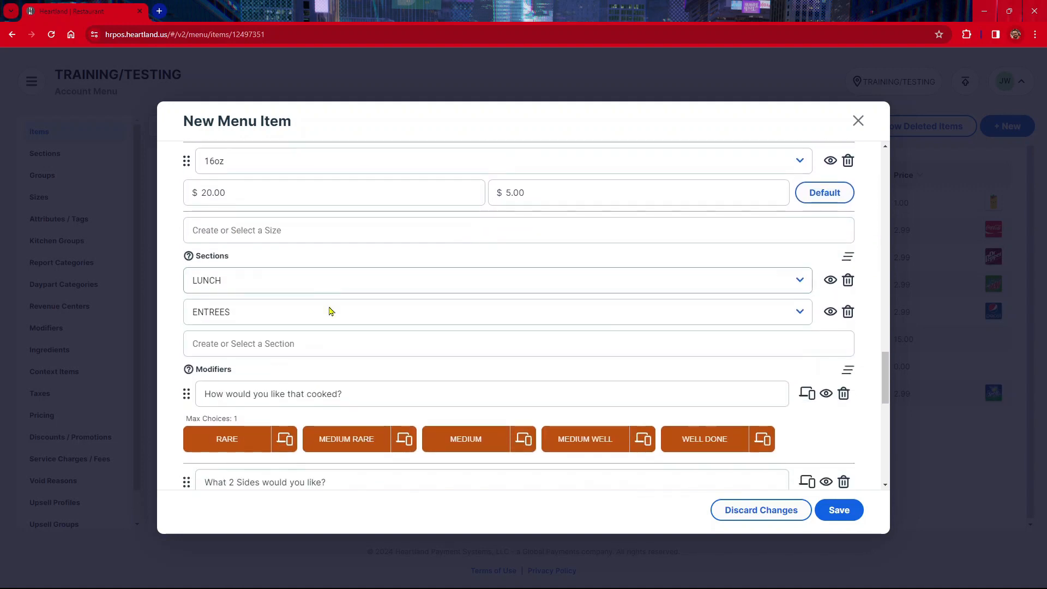
{"action": "scroll", "coordinate": [349, 322], "scroll_direction": "down", "scroll_amount": 2}
{"action": "scroll", "coordinate": [376, 344], "scroll_direction": "down", "scroll_amount": 2}
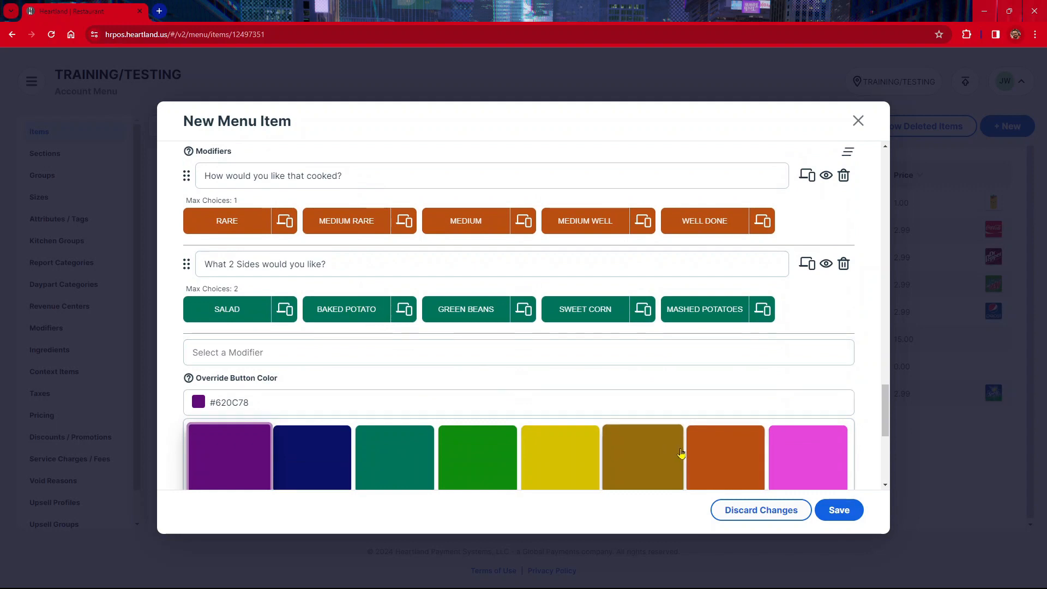
{"action": "scroll", "coordinate": [809, 472], "scroll_direction": "down", "scroll_amount": 1}
Save the T-BONE DINNER item and close its form
{"action": "left_click", "coordinate": [840, 510]}
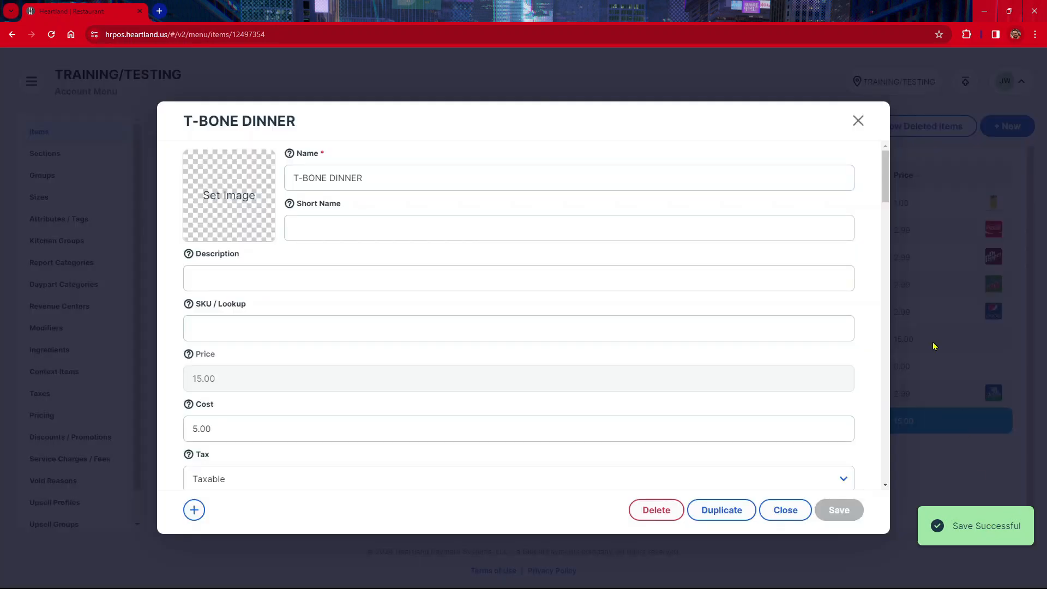
{"action": "left_click", "coordinate": [858, 121]}
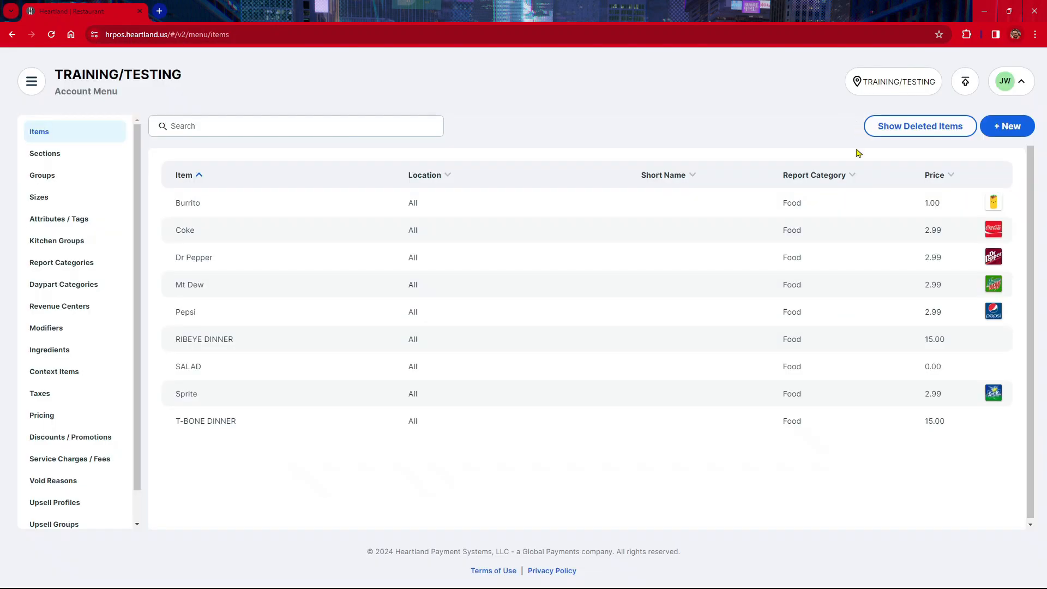